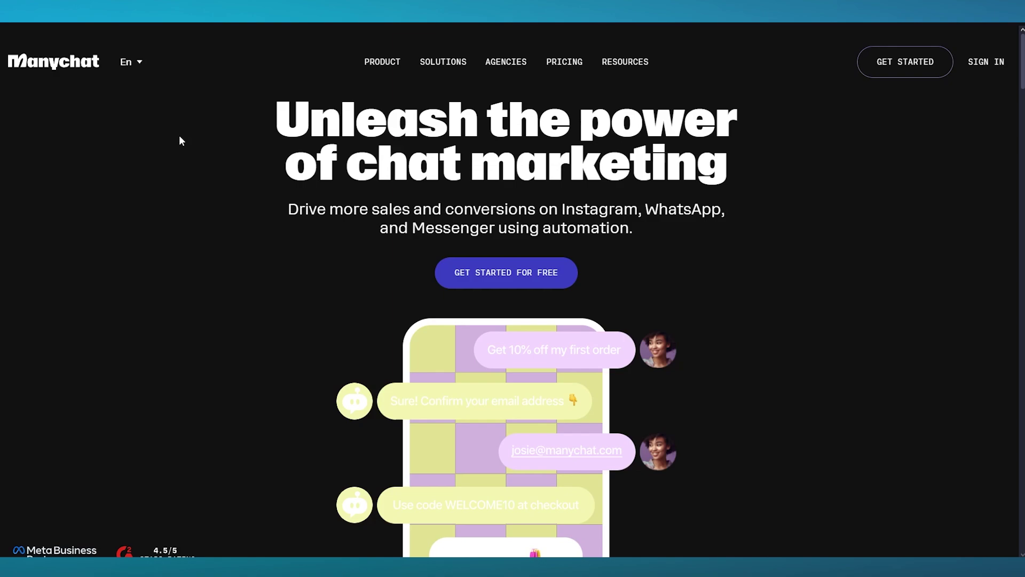
Step: Browse the Manychat homepage, then open and scroll through the Pricing plans page
scroll(178, 140, "down", 10)
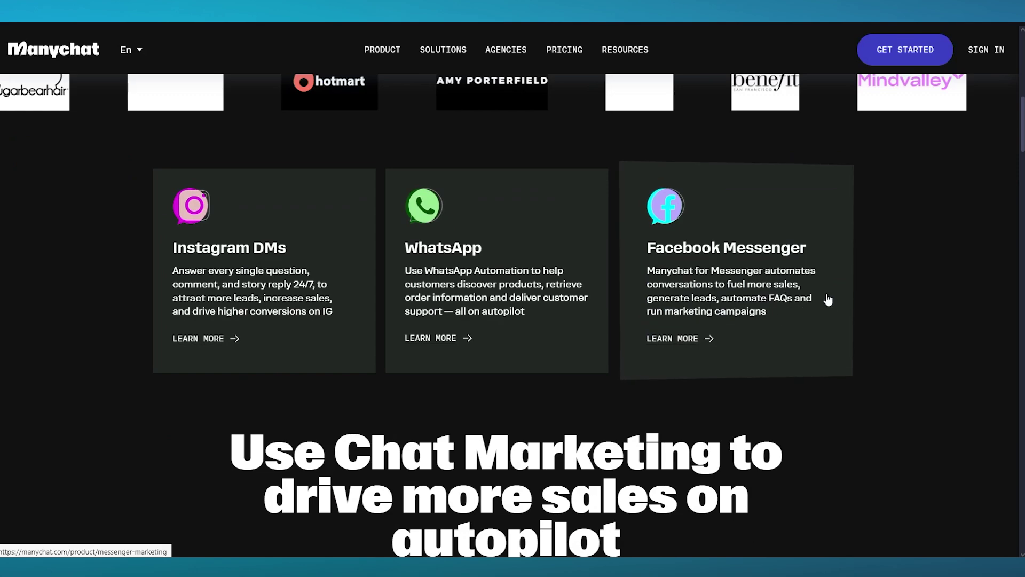
scroll(855, 283, "up", 8)
scroll(854, 281, "up", 2)
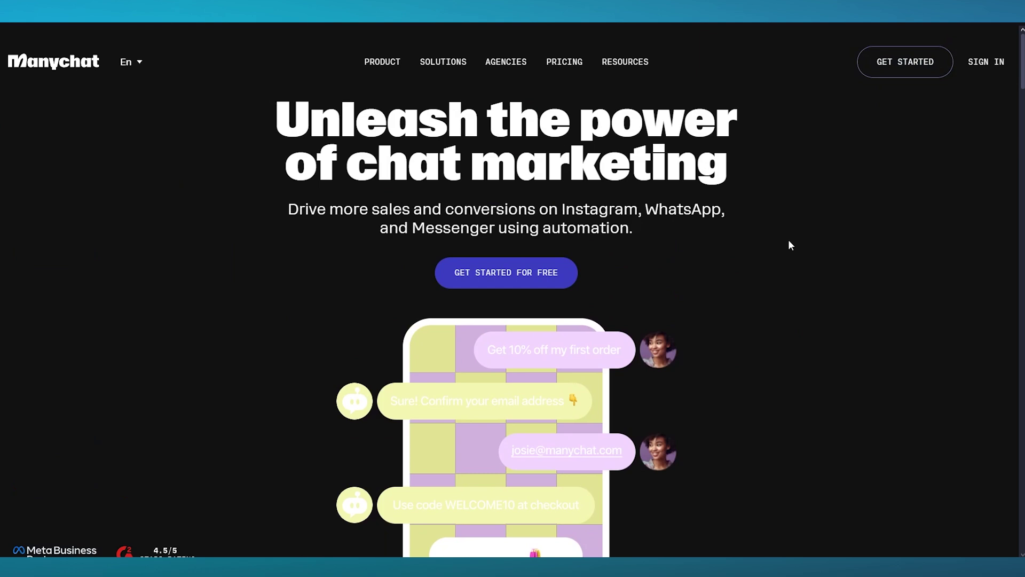
left_click_drag(258, 122, 797, 252)
left_click(793, 207)
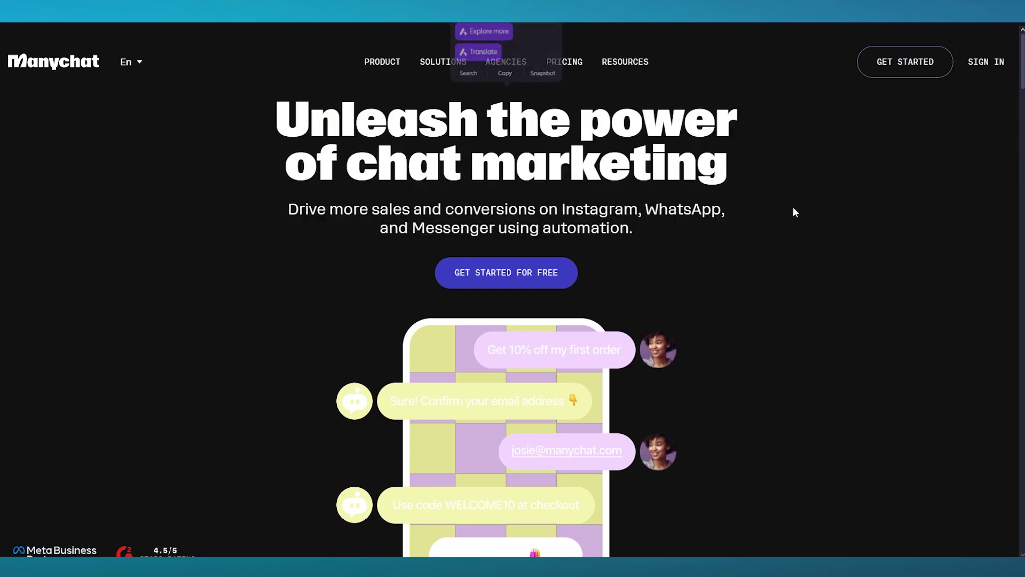
left_click(559, 58)
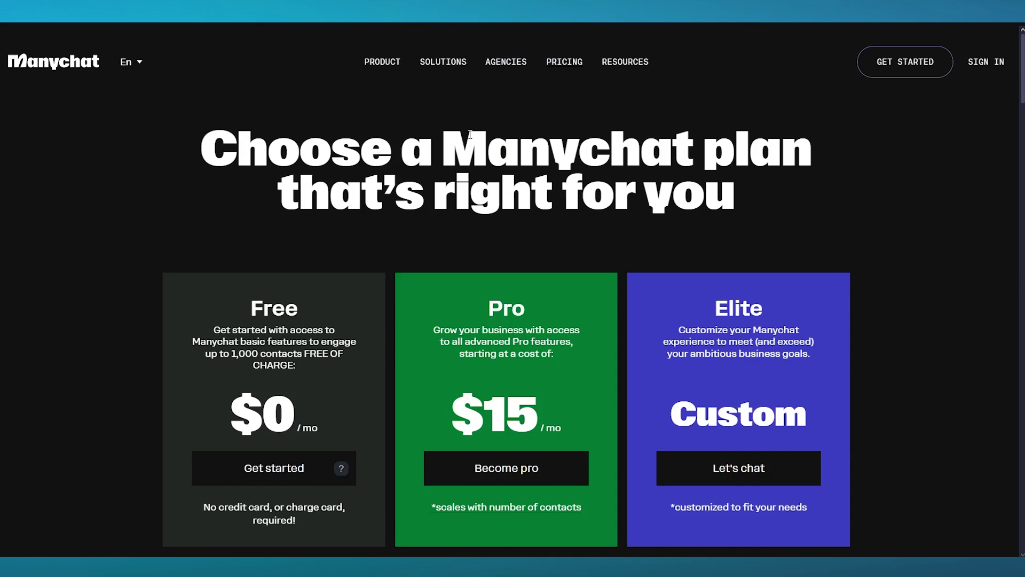
scroll(470, 134, "down", 3)
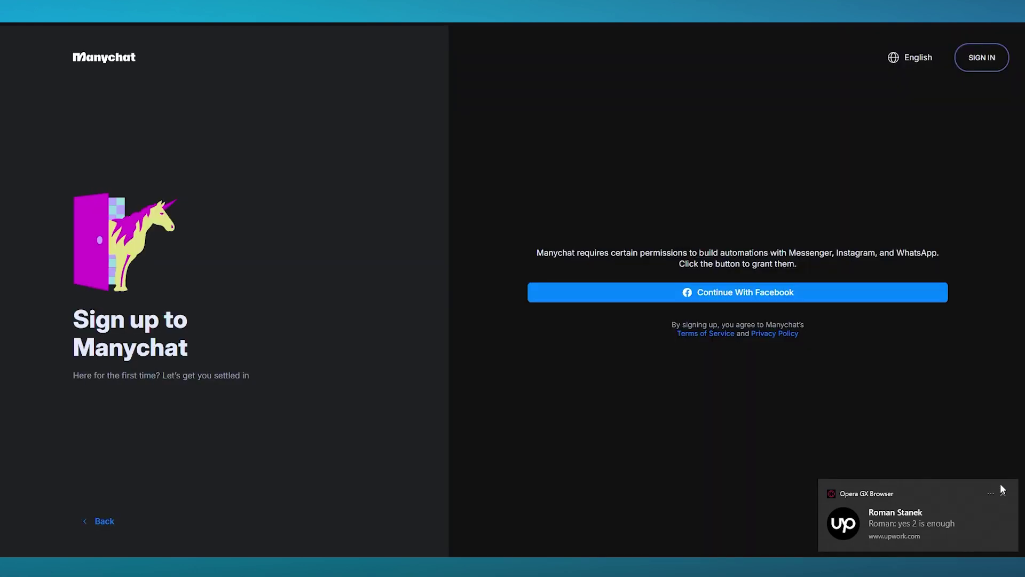
Step: Sign up for Manychat via Facebook, continuing as the already logged-in Facebook user
left_click(1002, 493)
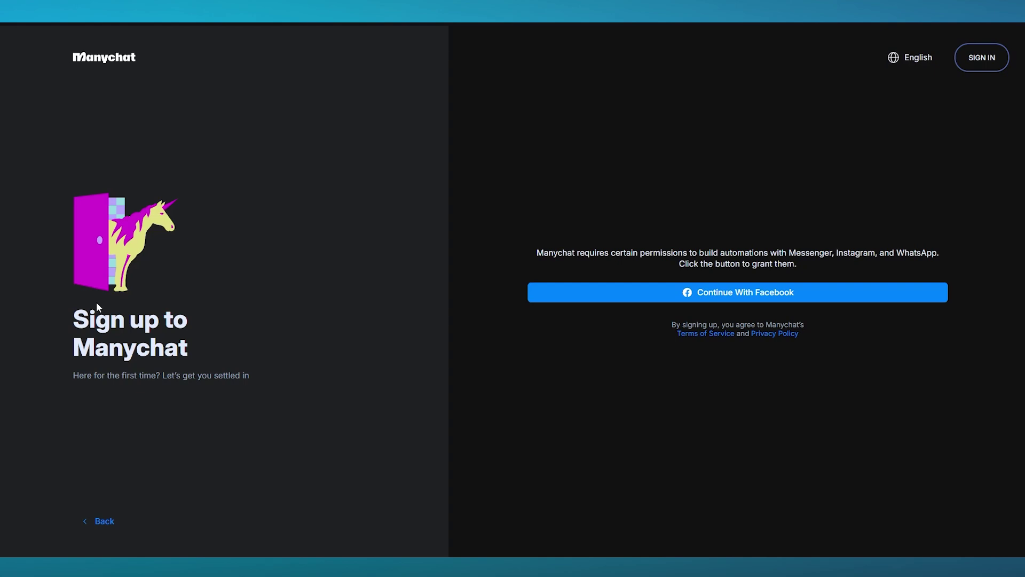
left_click_drag(96, 302, 233, 335)
left_click(299, 347)
left_click_drag(536, 251, 718, 252)
left_click(803, 264)
left_click(755, 296)
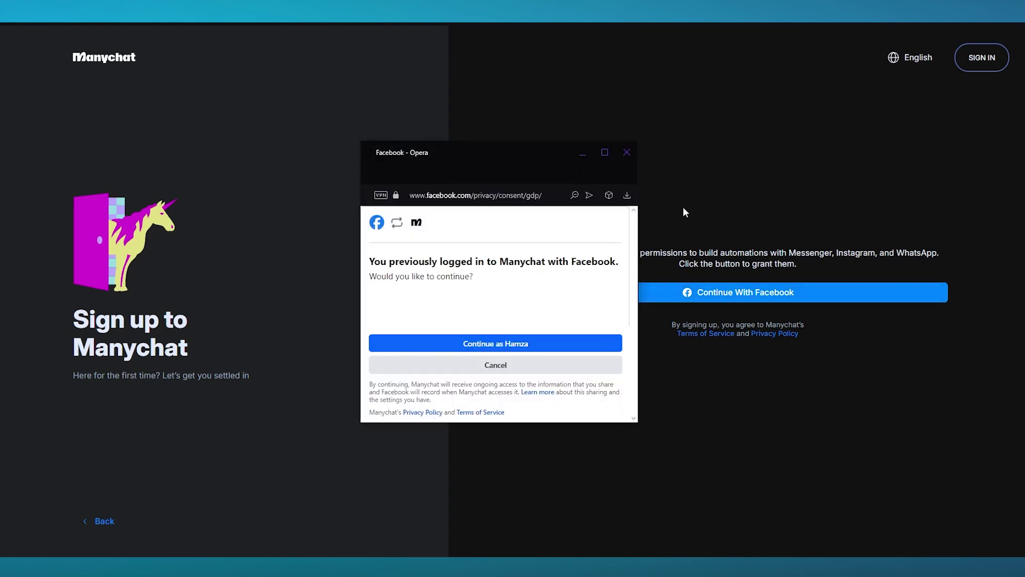
left_click(511, 339)
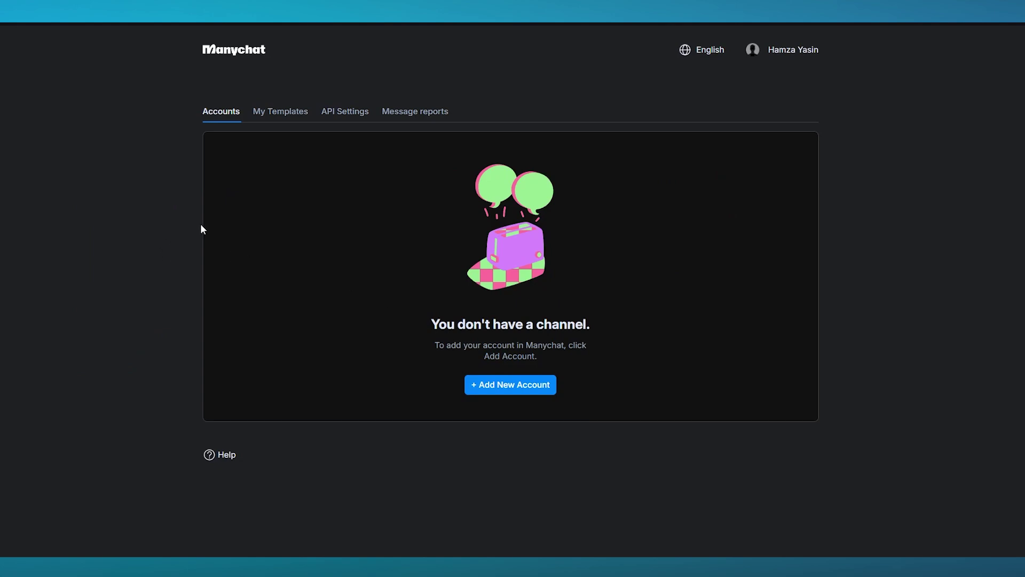
Step: Add a Facebook Messenger account, connect the apparel store's Page, and choose the free plan
left_click(503, 388)
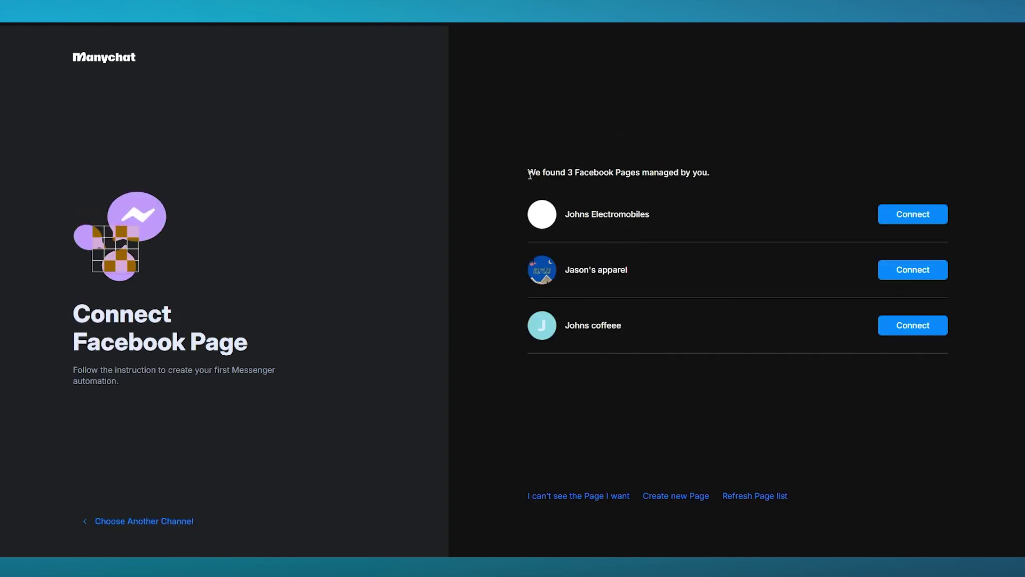
left_click_drag(529, 172, 733, 174)
left_click(784, 167)
left_click(888, 271)
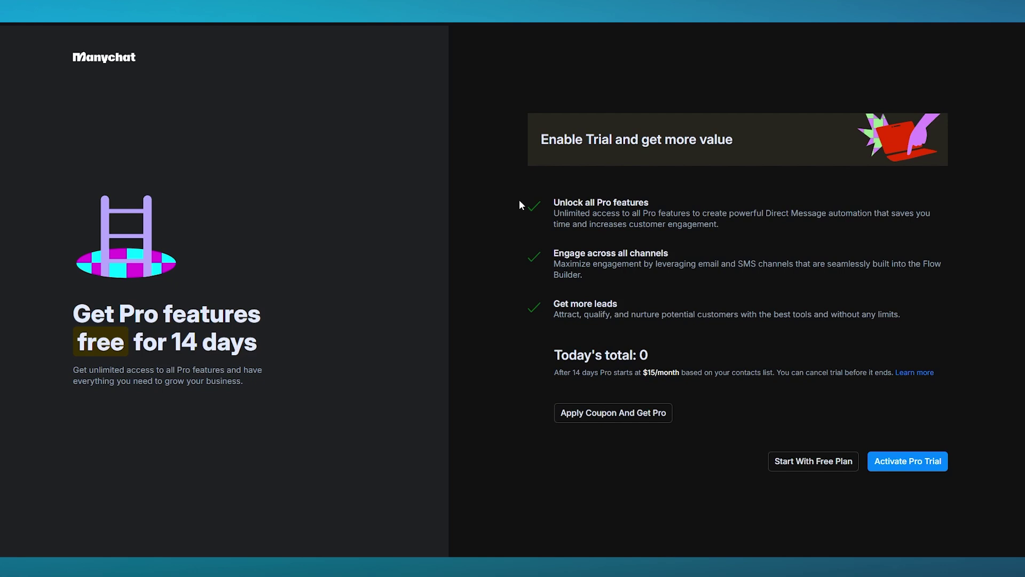
left_click_drag(519, 200, 648, 279)
left_click_drag(526, 299, 946, 309)
left_click(634, 303)
left_click(816, 464)
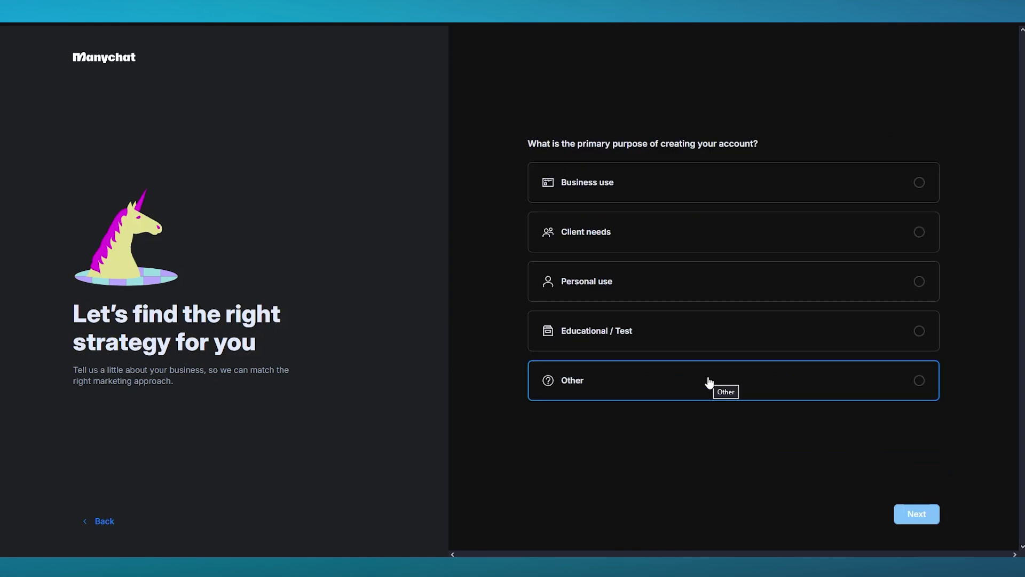
Step: Answer the first setup questions: Business use, Both, and E-commerce as the company type
left_click_drag(529, 143, 805, 149)
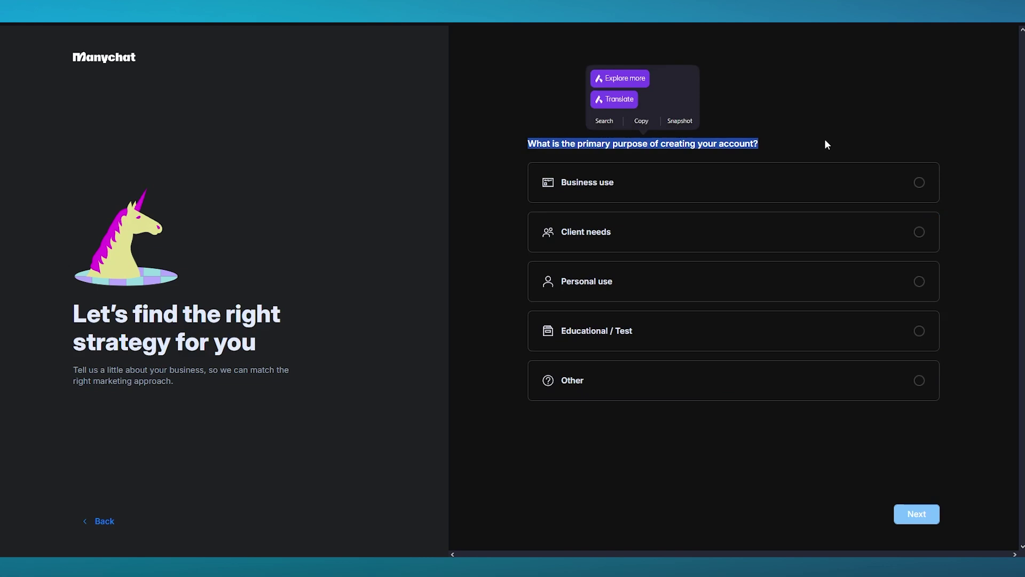
left_click(826, 144)
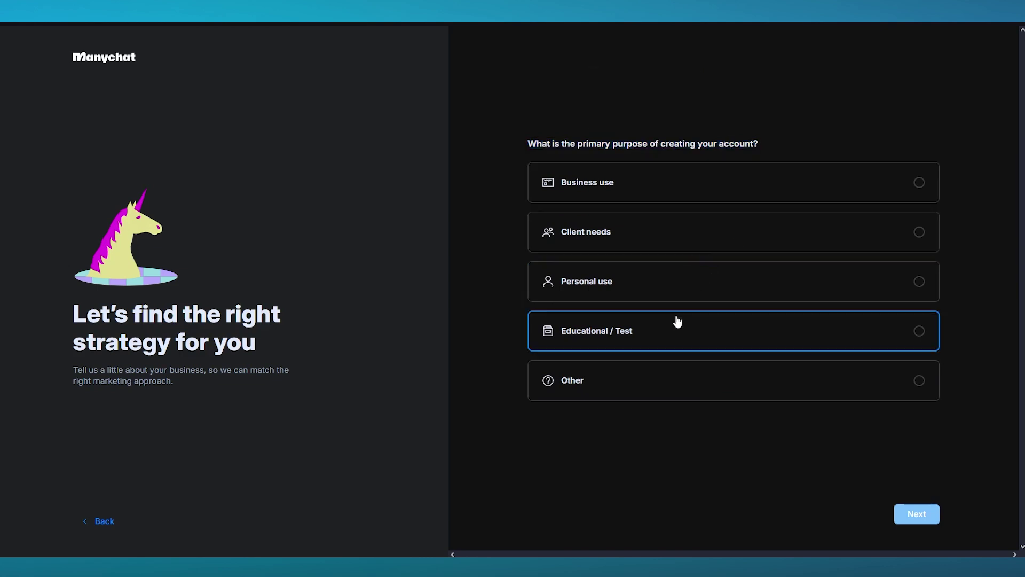
left_click(679, 197)
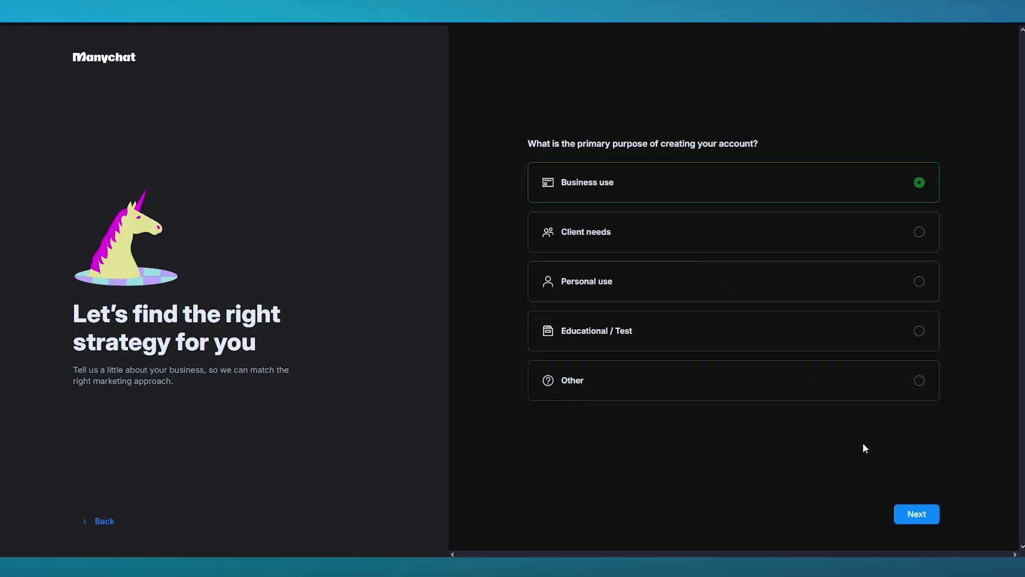
left_click(916, 513)
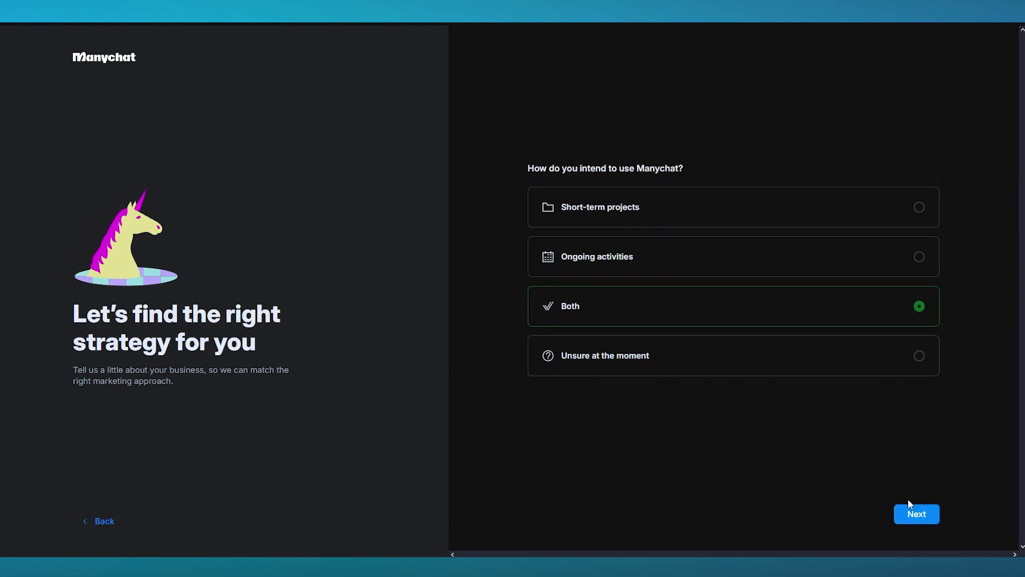
left_click(911, 506)
left_click_drag(683, 129, 522, 129)
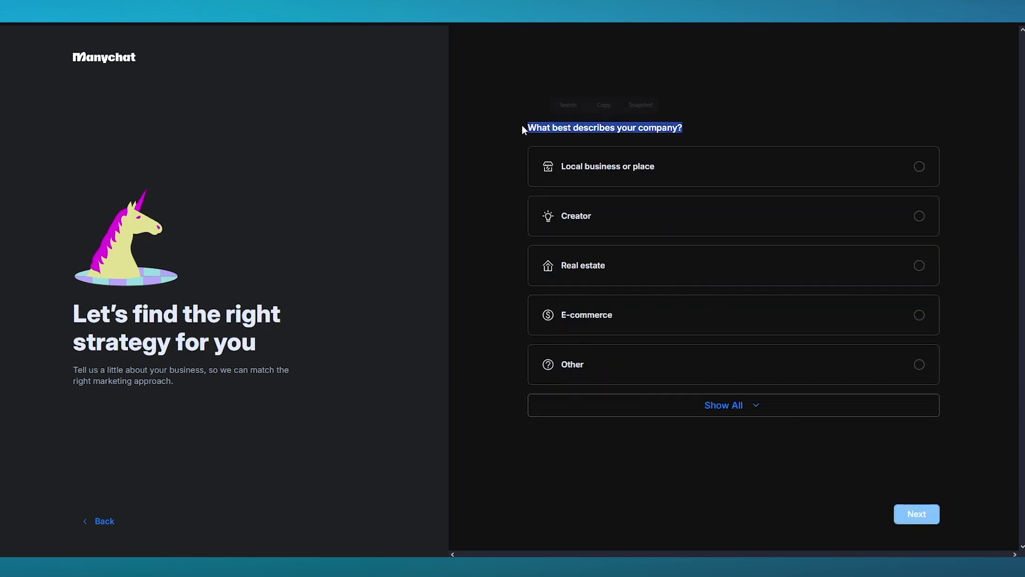
left_click(745, 119)
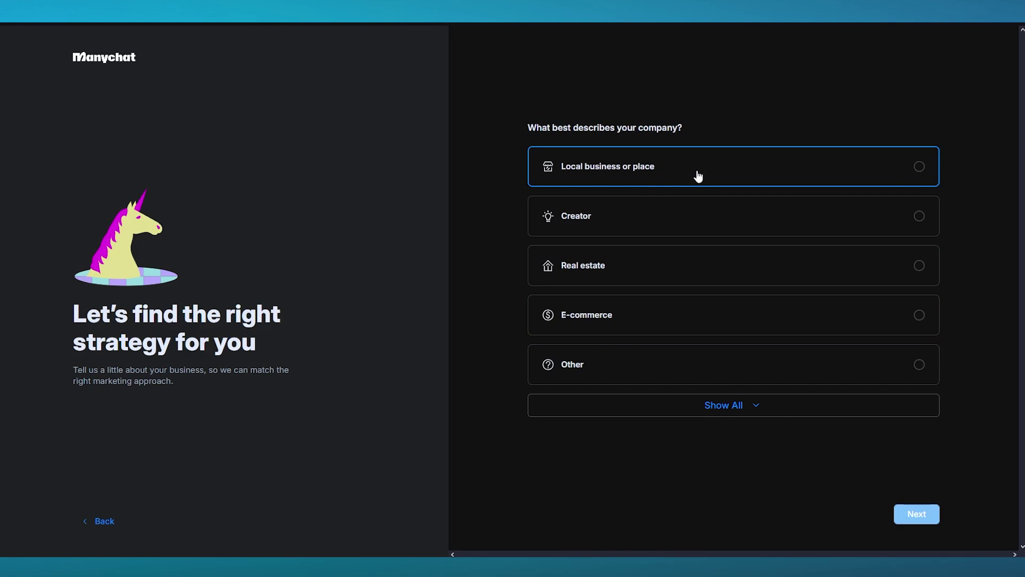
left_click(672, 223)
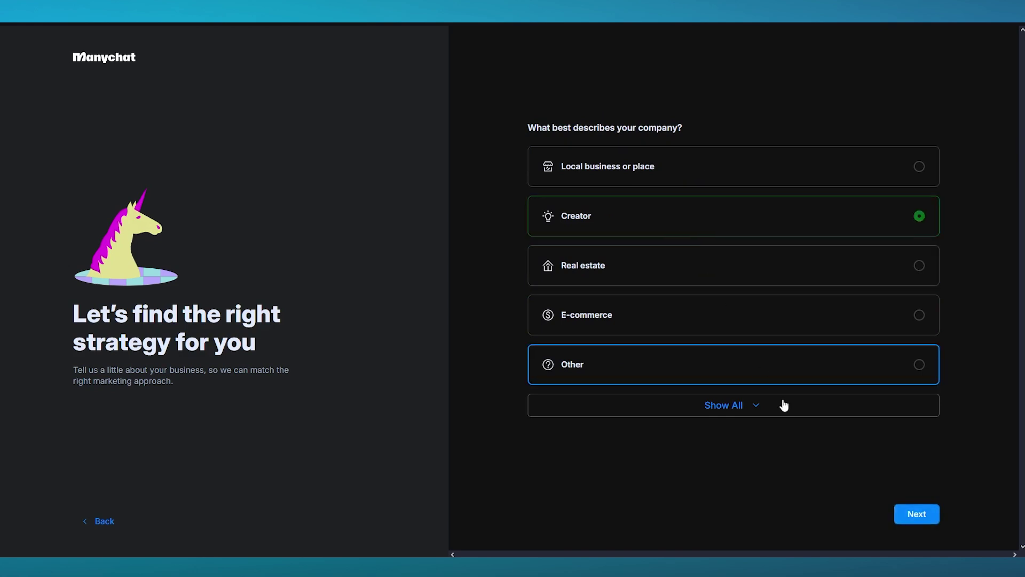
left_click(848, 331)
left_click(929, 514)
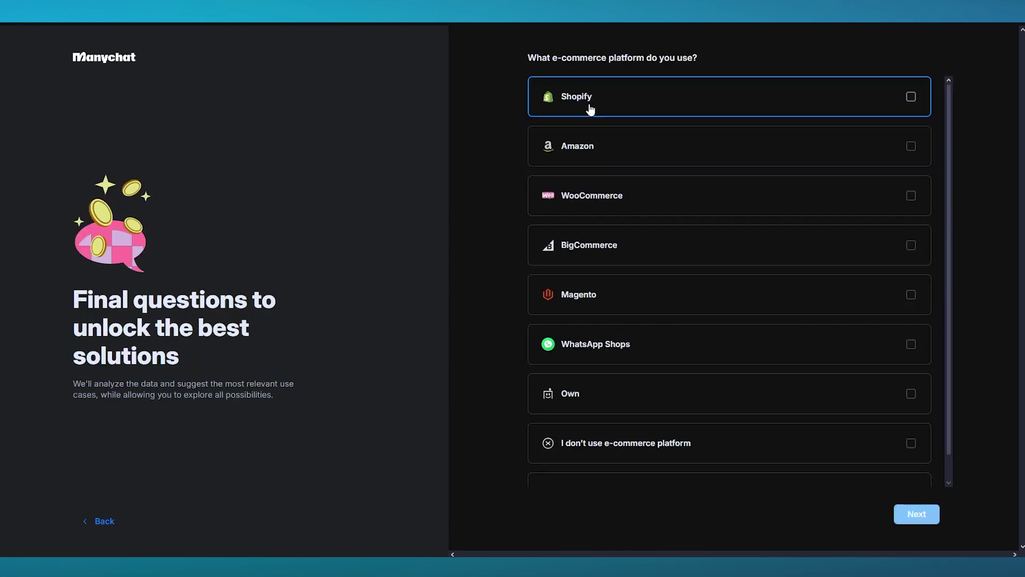
Step: Choose Own as the e-commerce platform and My own website as the sales channel
left_click_drag(716, 66, 513, 60)
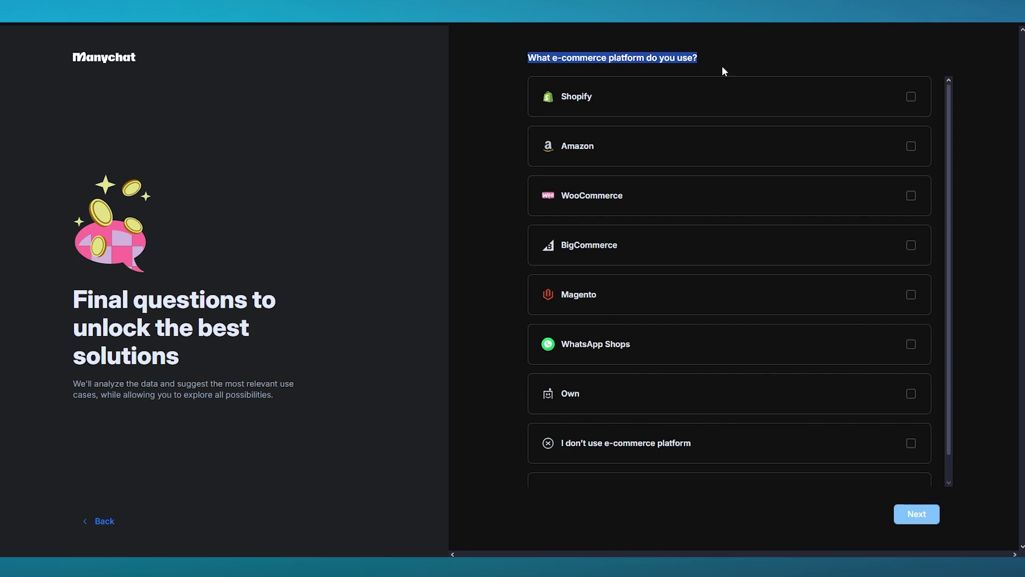
scroll(662, 291, "down", 1)
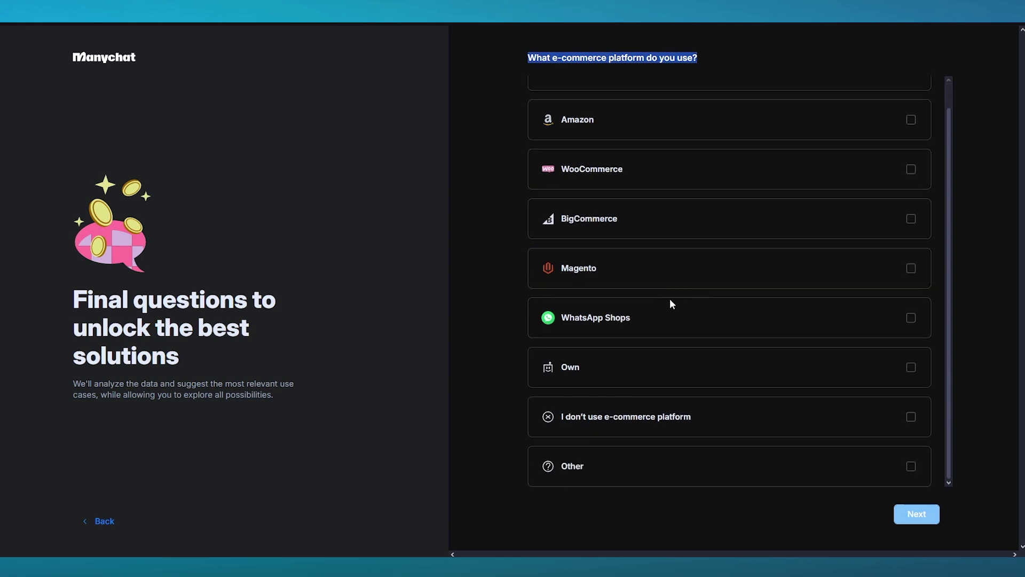
left_click(681, 374)
left_click(916, 514)
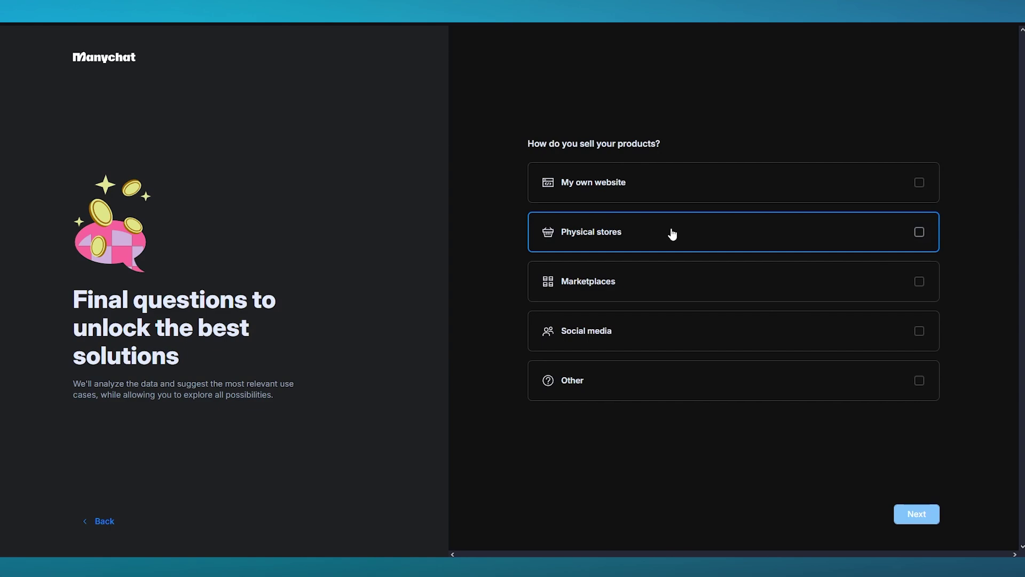
left_click(673, 192)
left_click(913, 514)
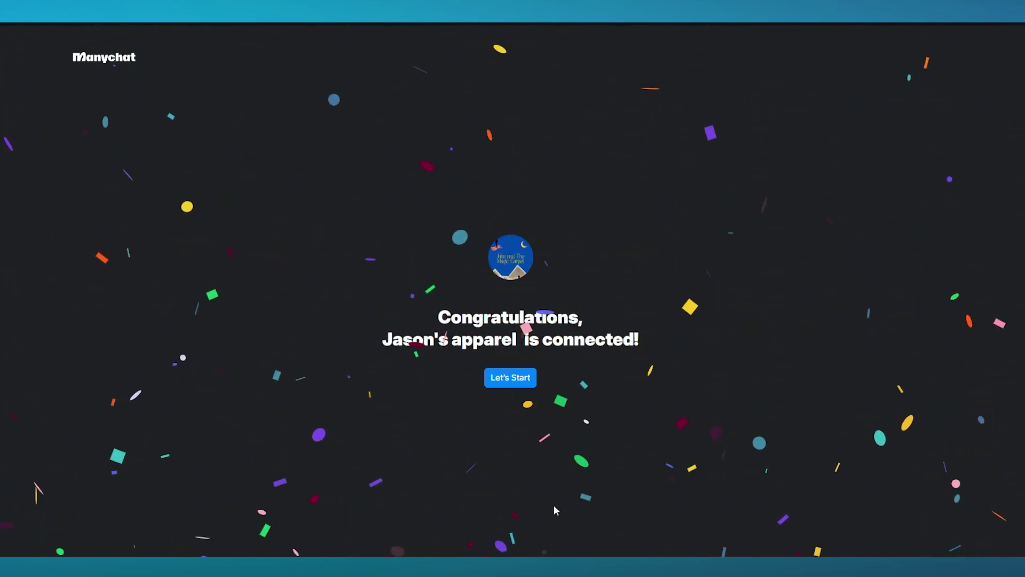
Step: Continue past the congratulations screen to the Home dashboard and look over the Start Here templates
left_click(515, 376)
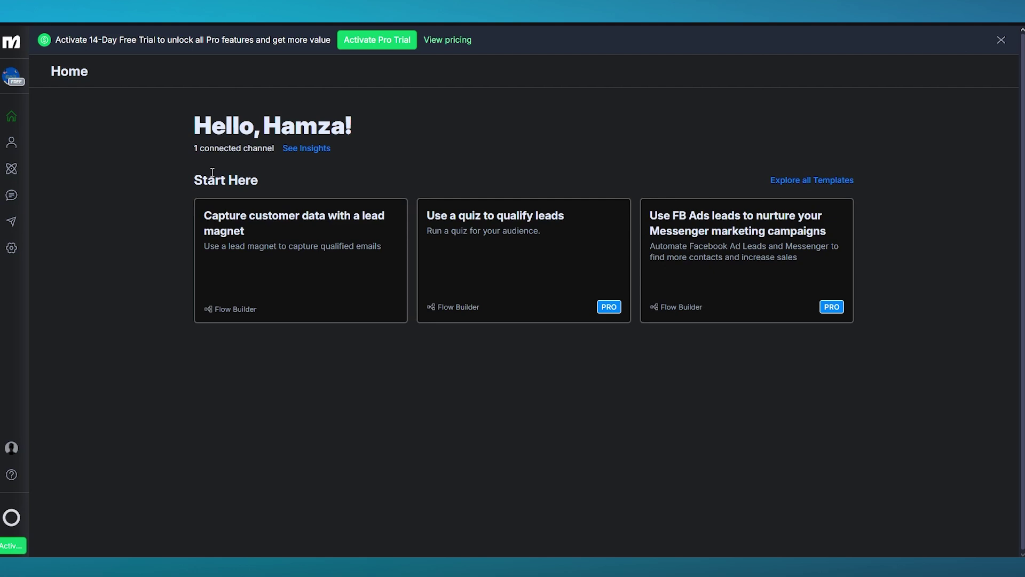
left_click_drag(185, 167, 756, 265)
left_click(964, 301)
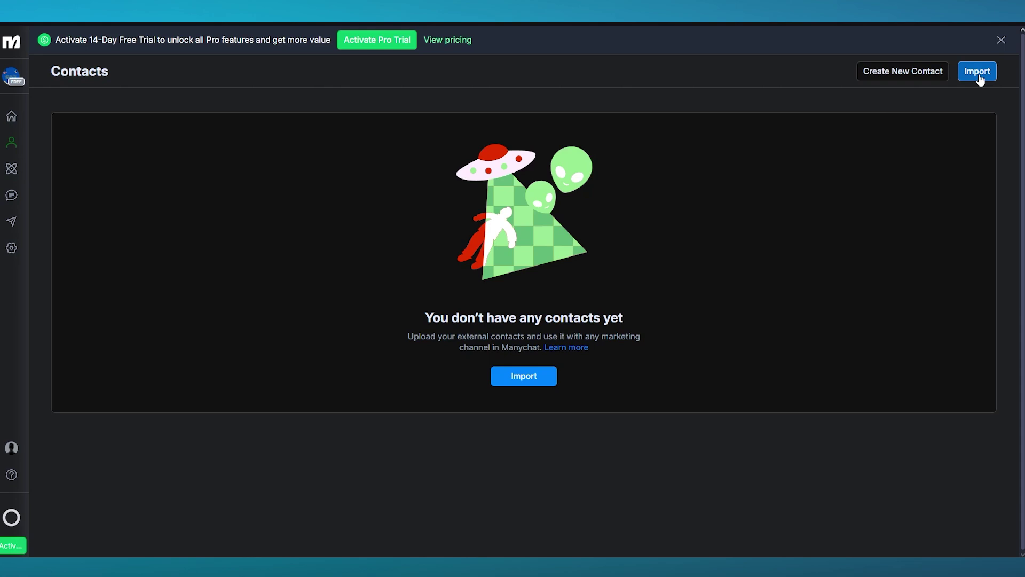
Step: Start a new contact, autofill the first and last name, and set phone country to Pakistan
left_click(908, 72)
left_click(506, 115)
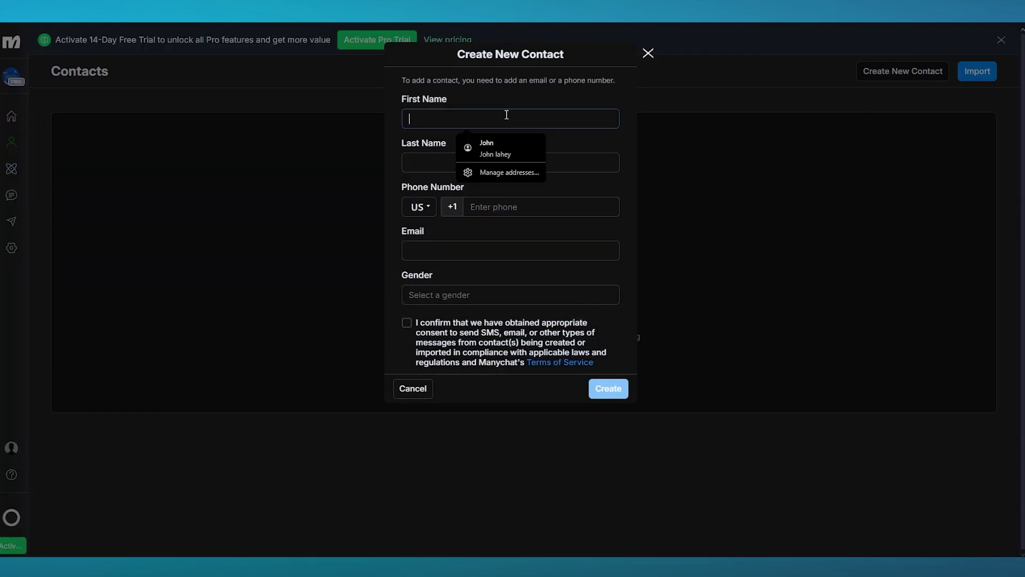
left_click(521, 153)
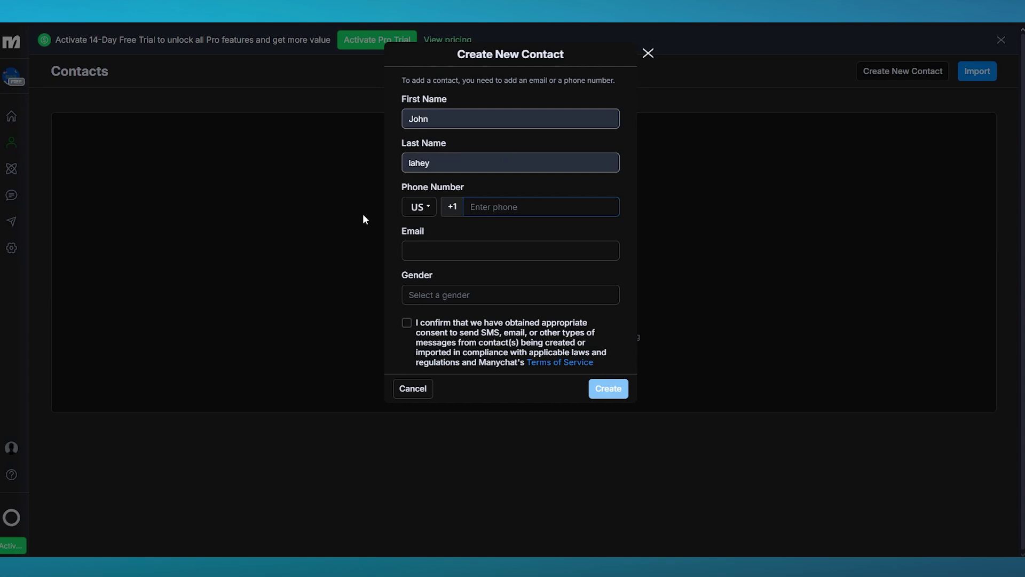
left_click(425, 209)
left_click(441, 230)
type("pa")
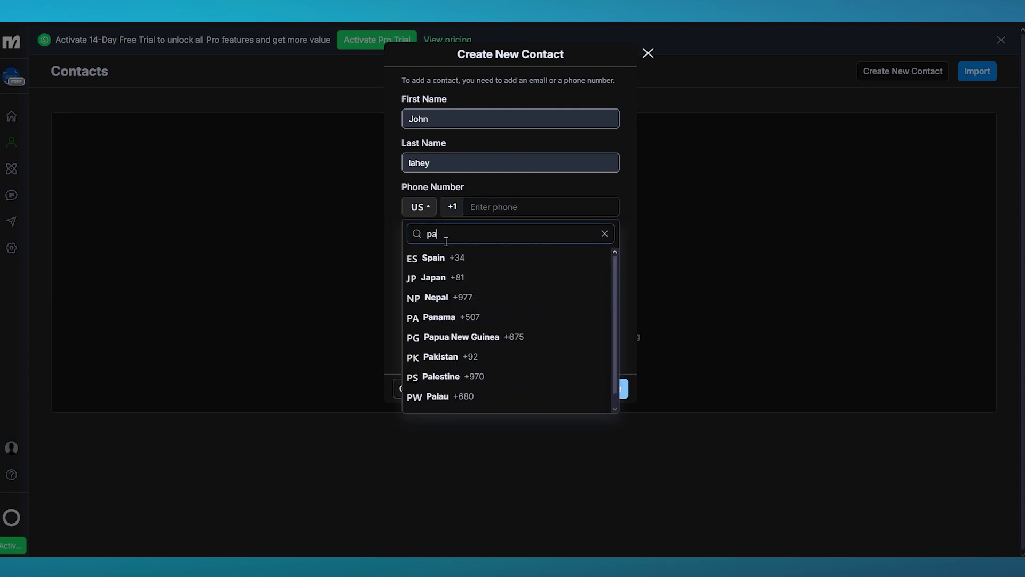
left_click(494, 355)
Step: Enter the contact's phone number, set gender to Male, confirm consent, and create the contact
left_click(524, 204)
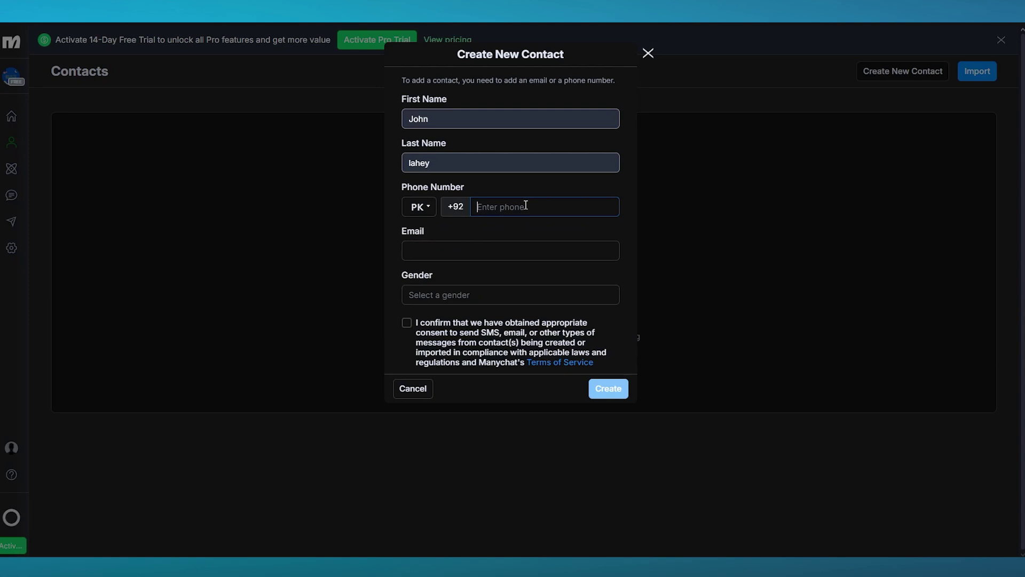
left_click(438, 295)
left_click(441, 319)
left_click(406, 322)
left_click(607, 388)
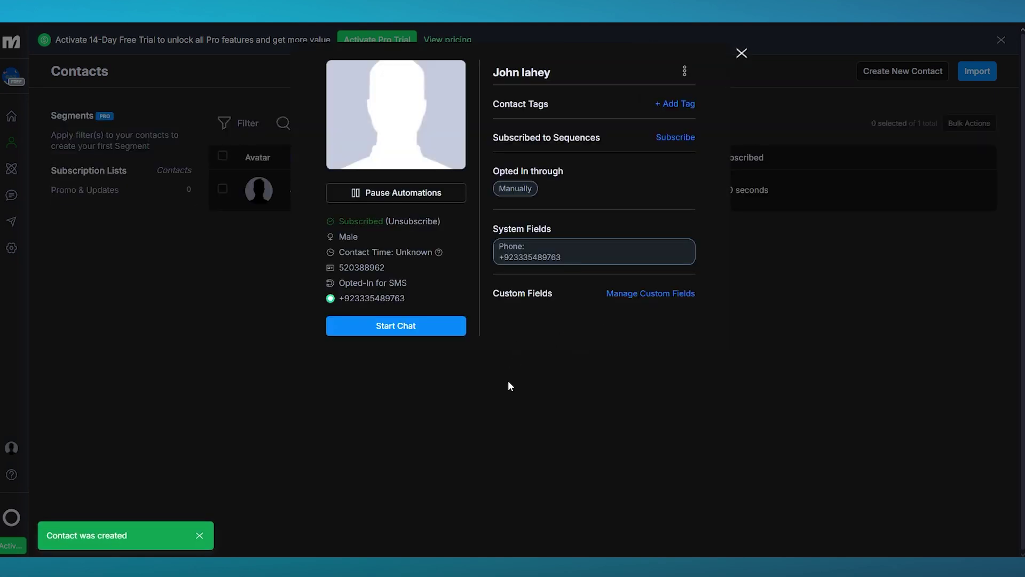
left_click(508, 380)
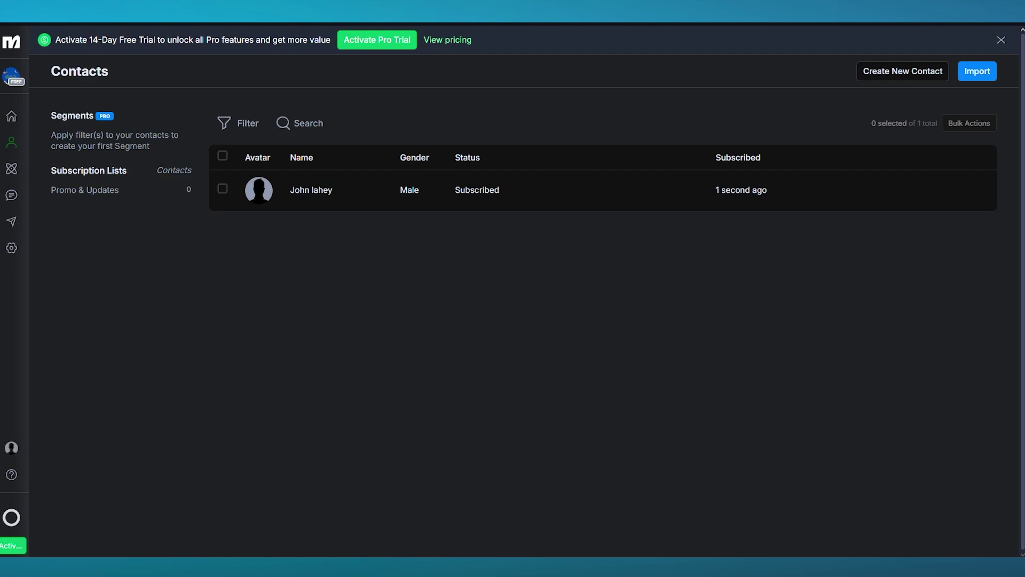
Step: Reopen the new contact's profile to check its phone number, then close it
left_click(533, 189)
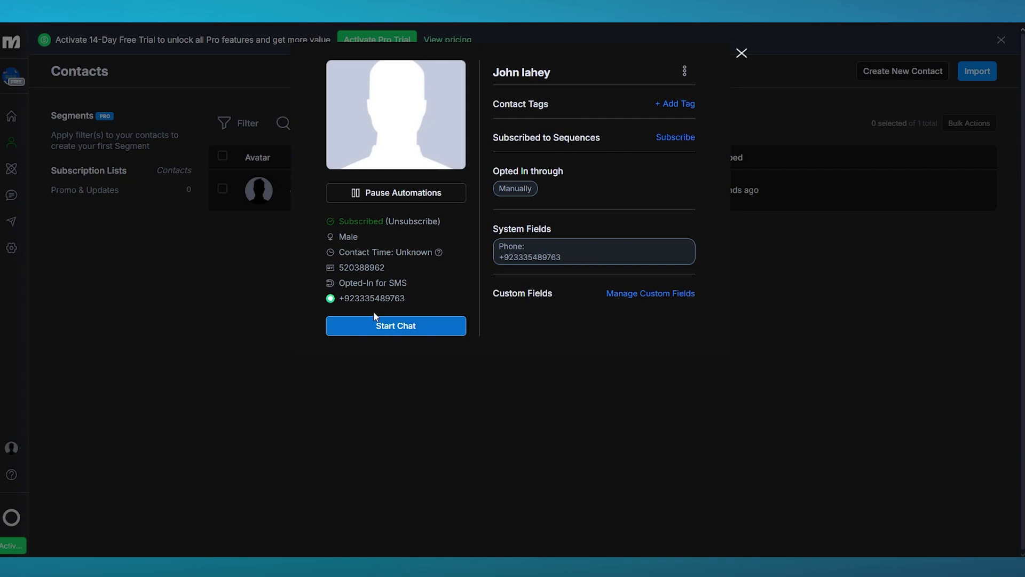
left_click_drag(354, 298, 405, 298)
left_click(267, 291)
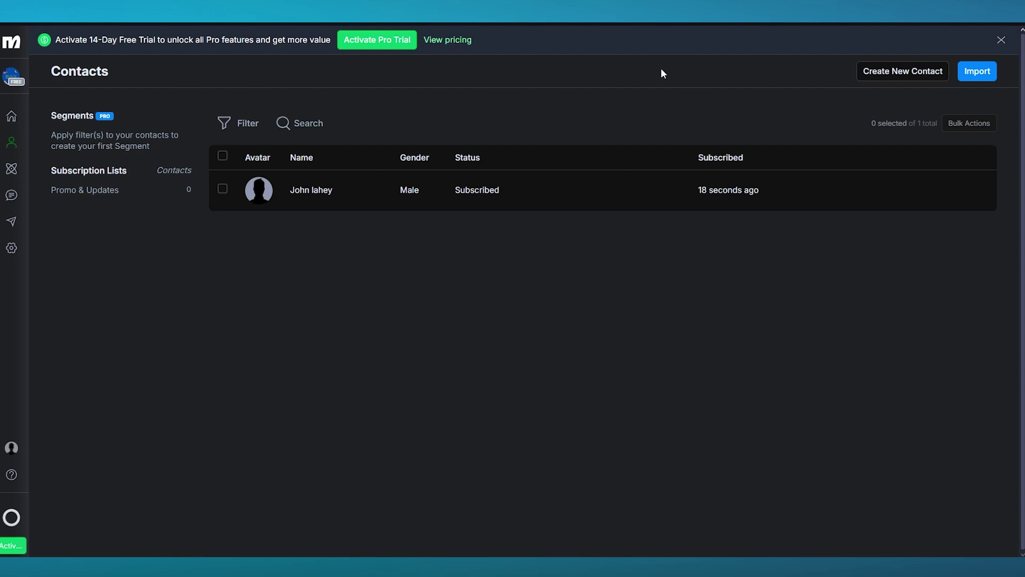
Step: Turn off the browser's forced dark page mode and dismiss the Pro upgrade offer
left_click(977, 71)
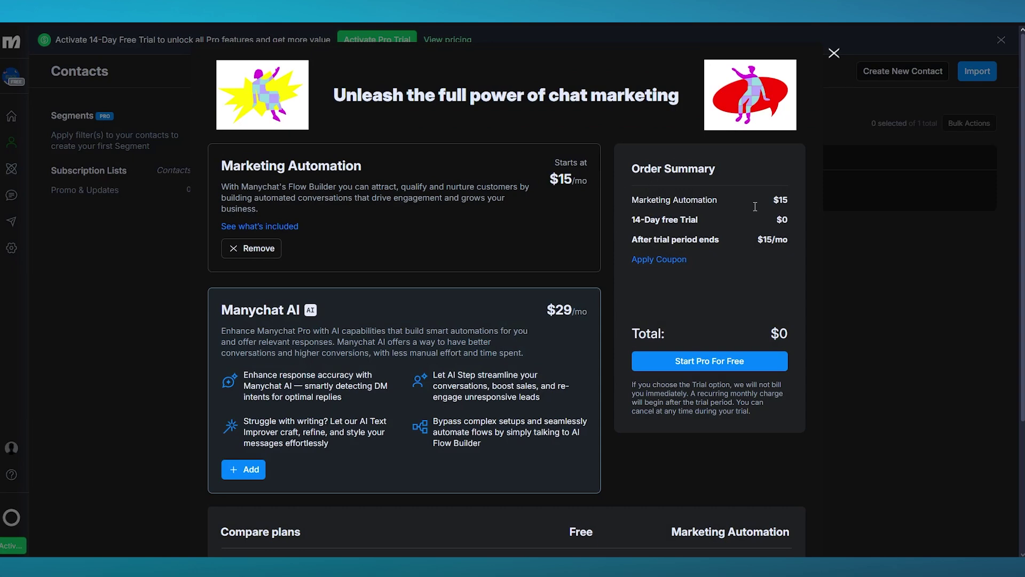
right_click(774, 246)
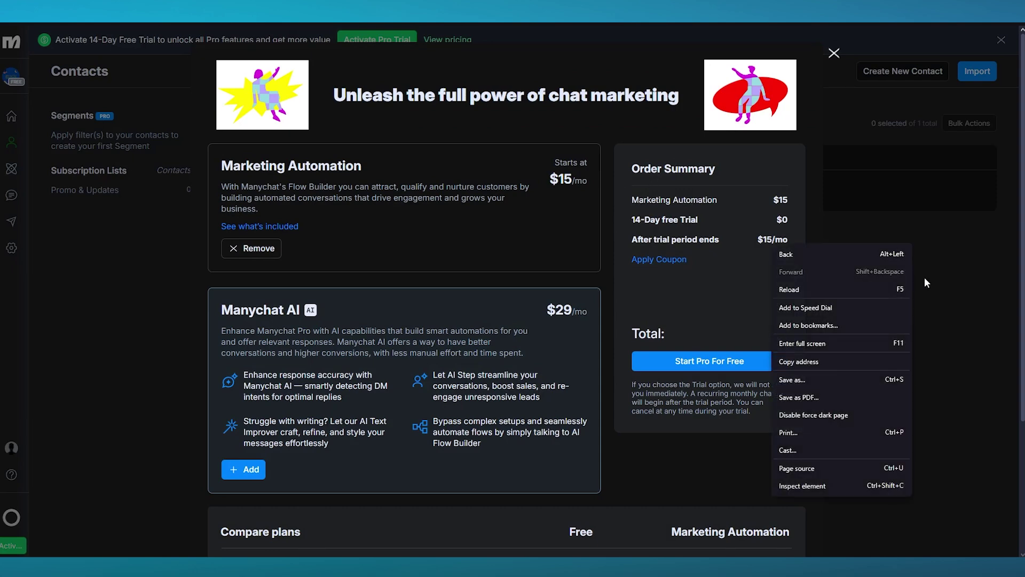
left_click(801, 412)
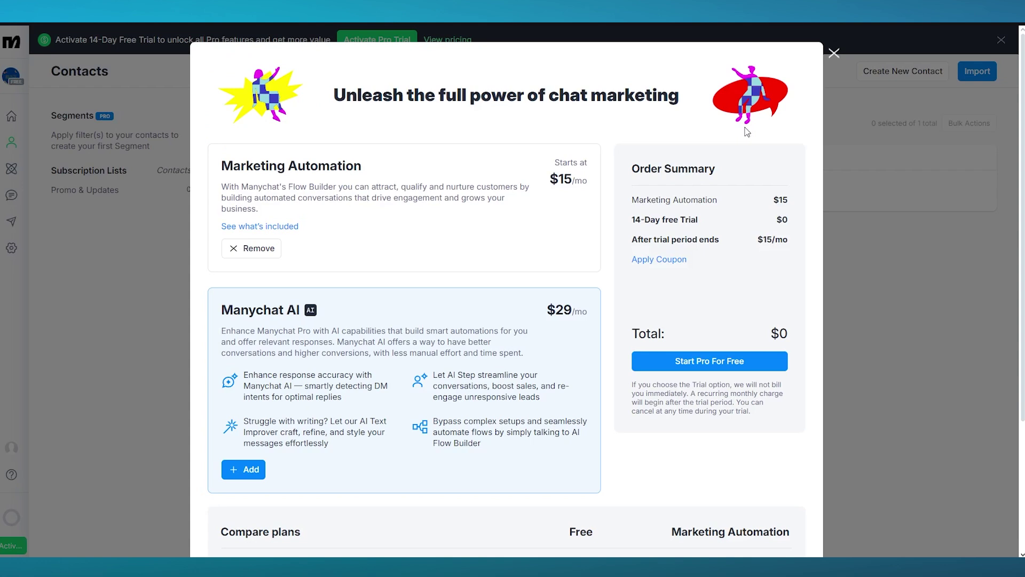
left_click(834, 53)
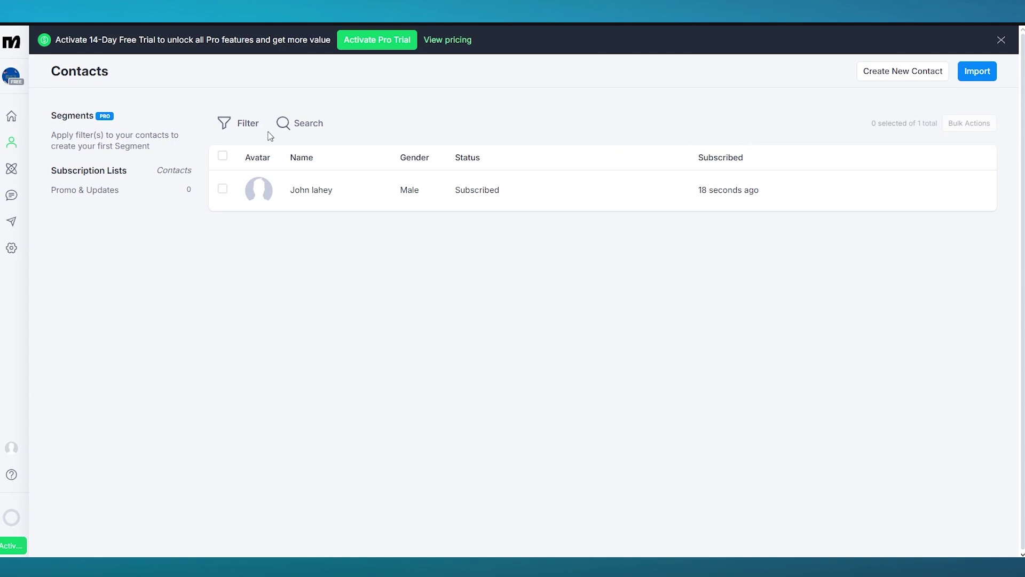
Step: Open the Automation section from the left sidebar
left_click(54, 168)
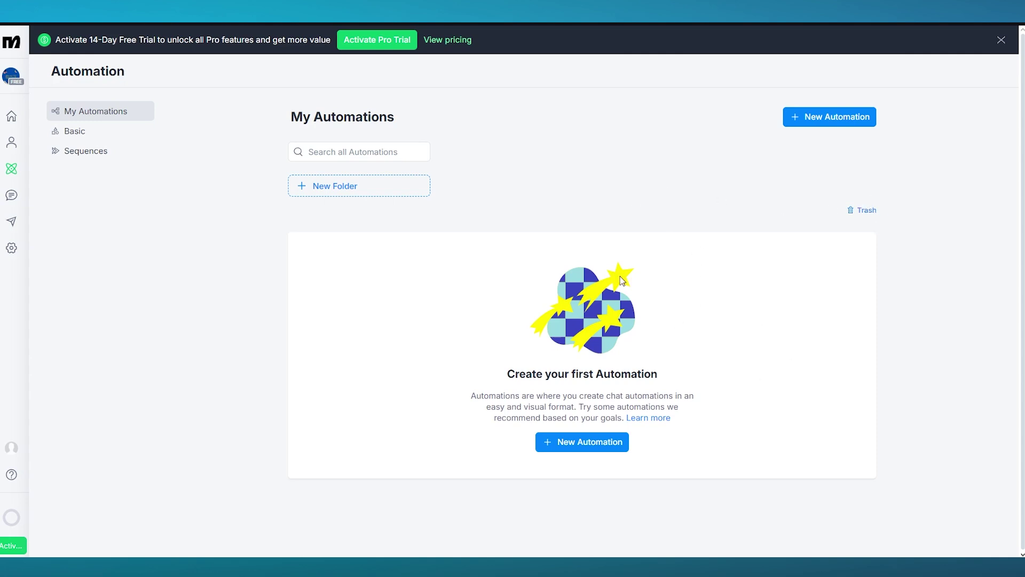
Step: Open Basic Automations and review the Conversation Starters, Welcome Message and Default Reply entries
left_click(99, 139)
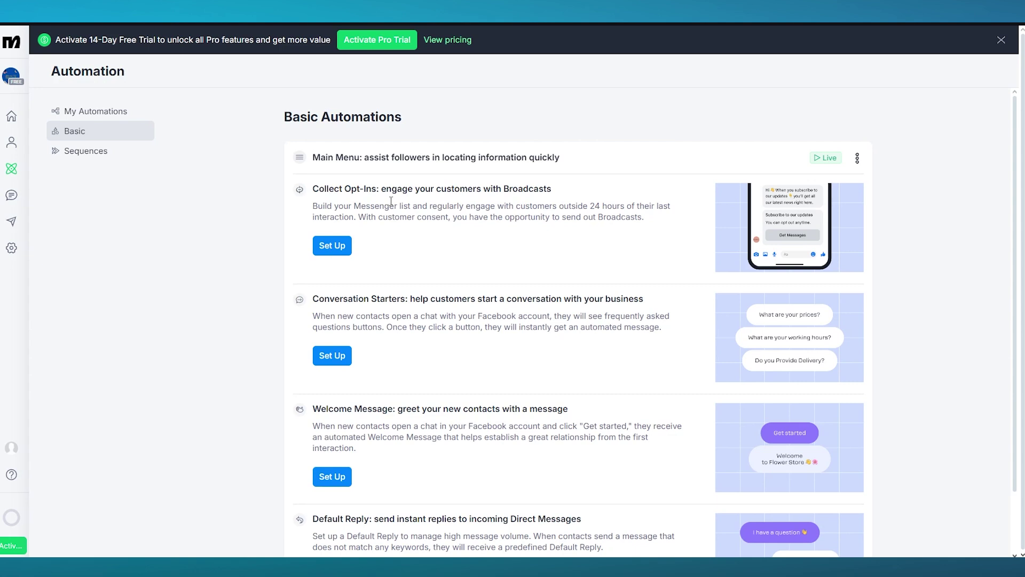
scroll(381, 203, "down", 1)
scroll(382, 203, "up", 1)
scroll(518, 203, "down", 1)
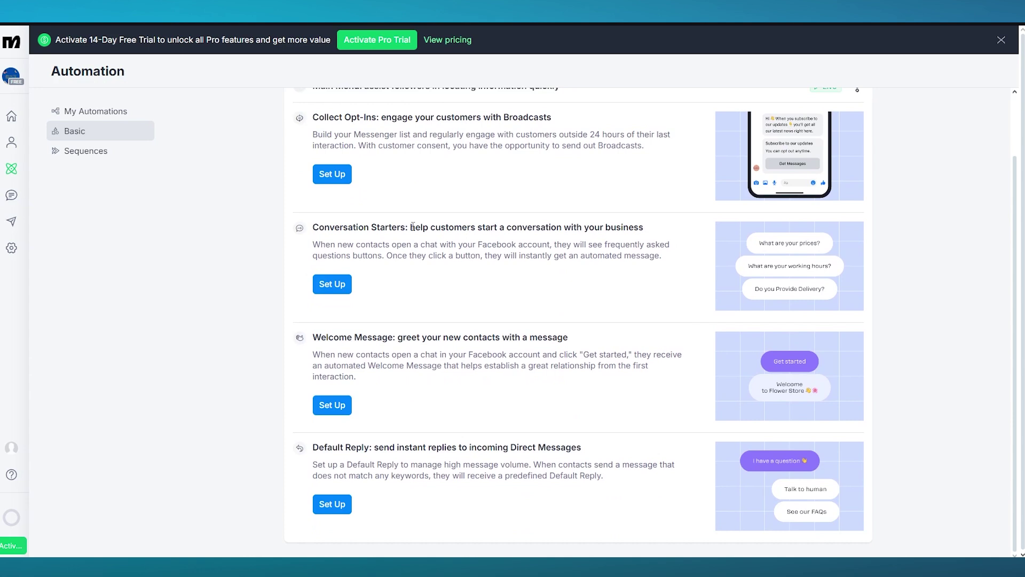
left_click_drag(411, 226, 672, 230)
left_click(909, 230)
left_click_drag(414, 339, 590, 340)
left_click(973, 326)
left_click_drag(373, 447, 662, 443)
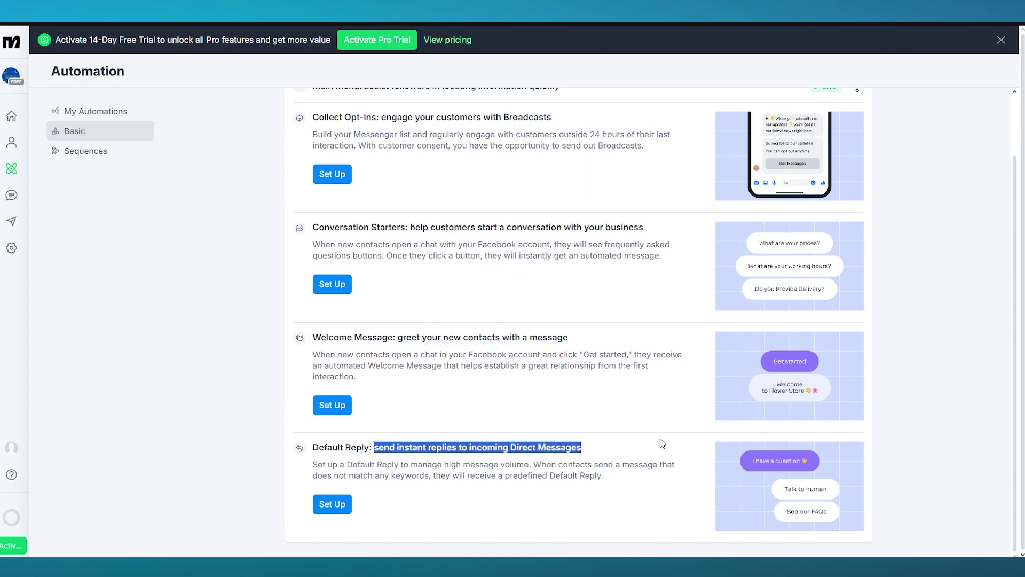
left_click(992, 392)
scroll(320, 344, "up", 2)
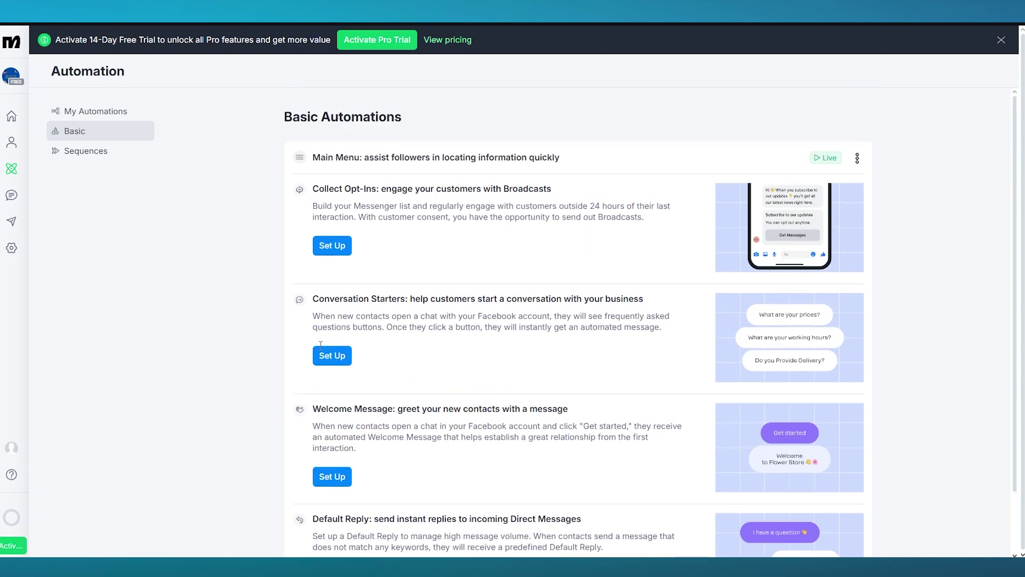
Step: Glance at Sequences and My Automations, then return to the Basic Automations list
left_click(79, 154)
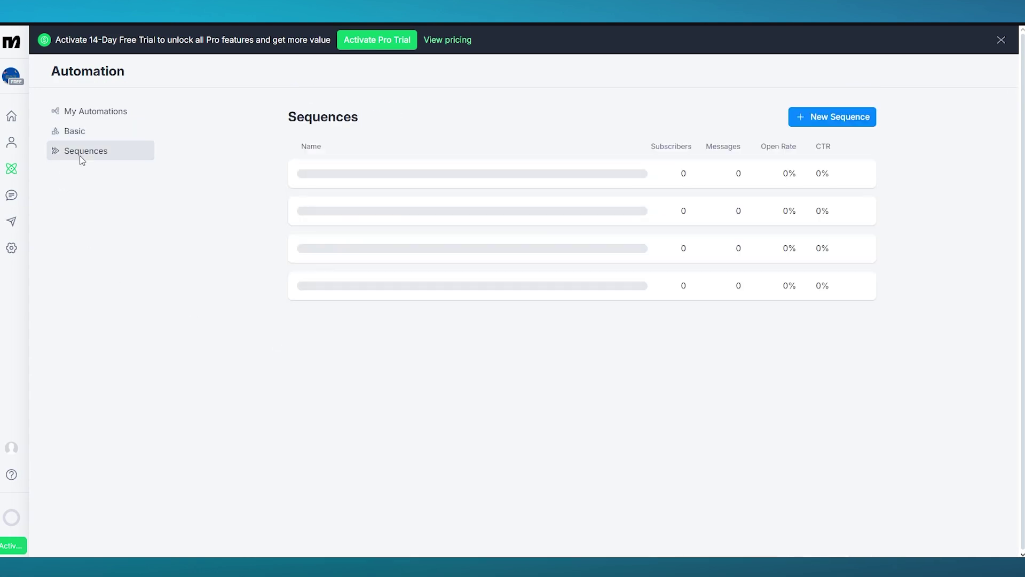
left_click(109, 136)
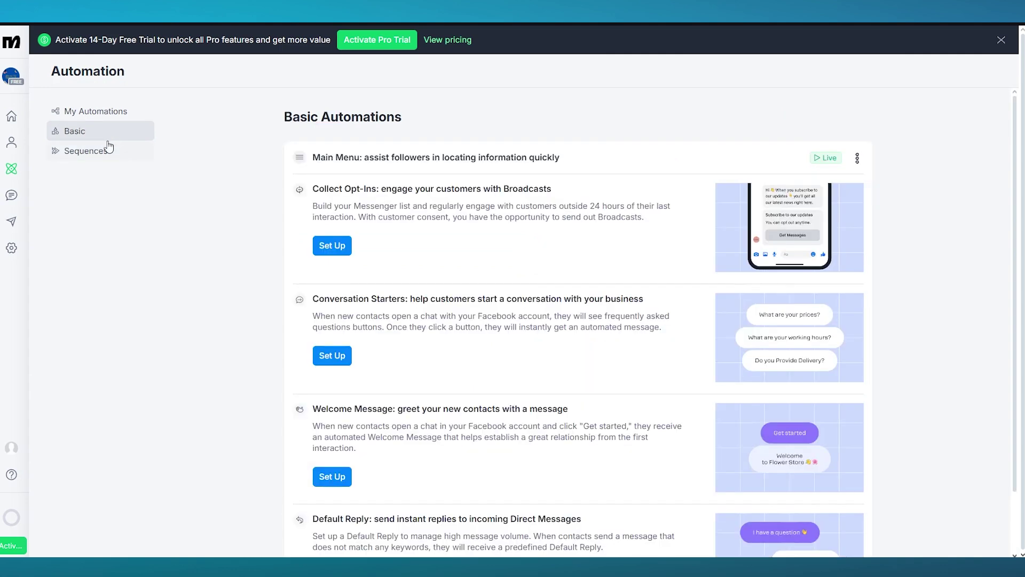
left_click(101, 112)
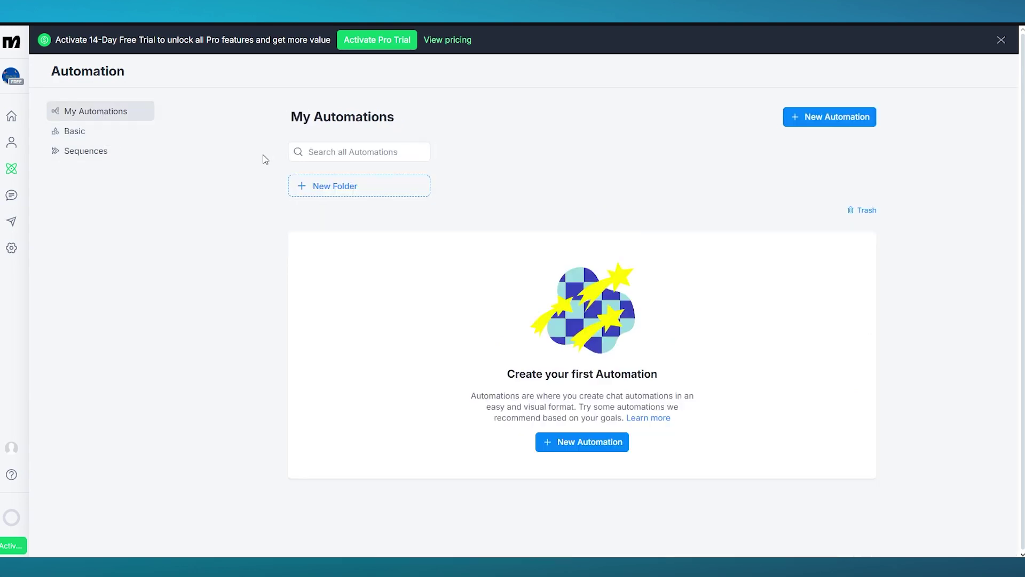
left_click(99, 128)
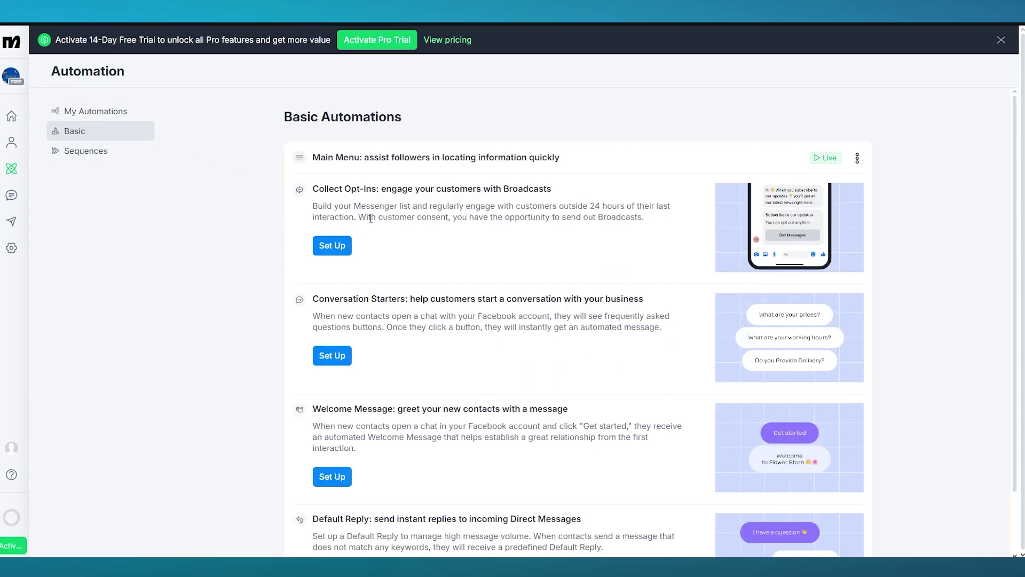
scroll(563, 264, "up", 2)
scroll(245, 163, "down", 2)
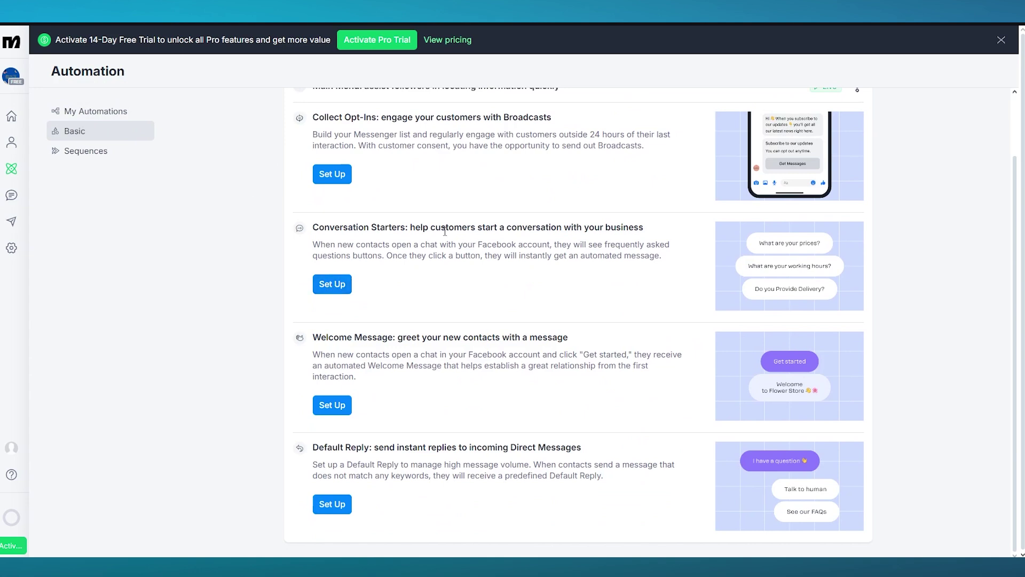
Step: Add the conversation starter question 'what are you looking for?' and bring up its reply options
left_click(331, 285)
left_click(292, 144)
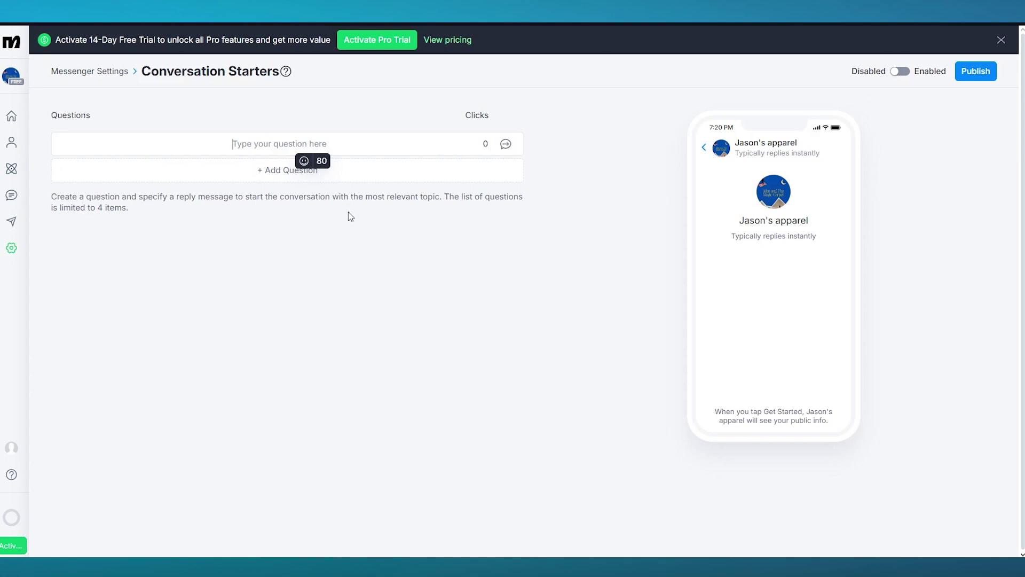
type("what are y")
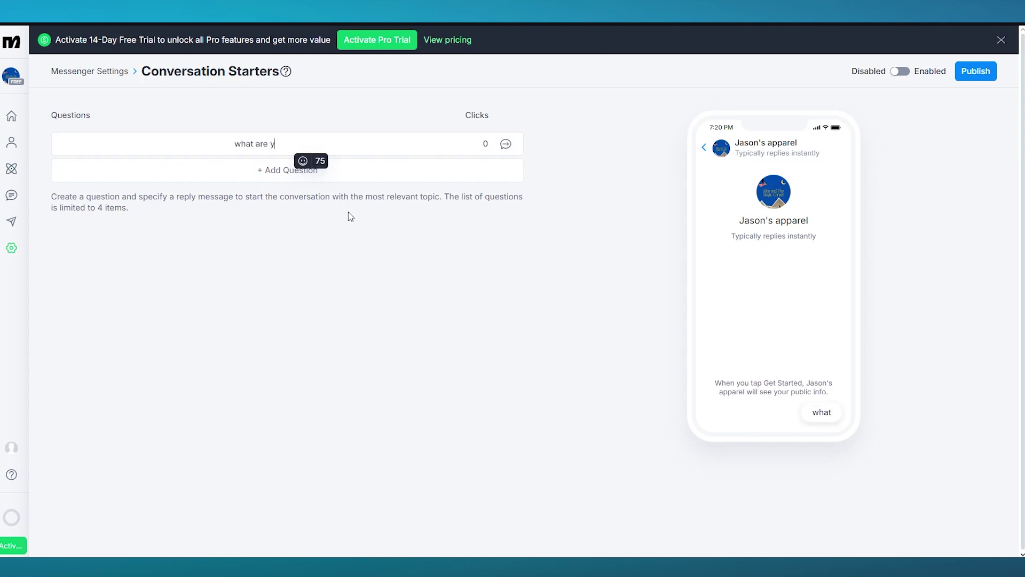
type("ou looking fir?")
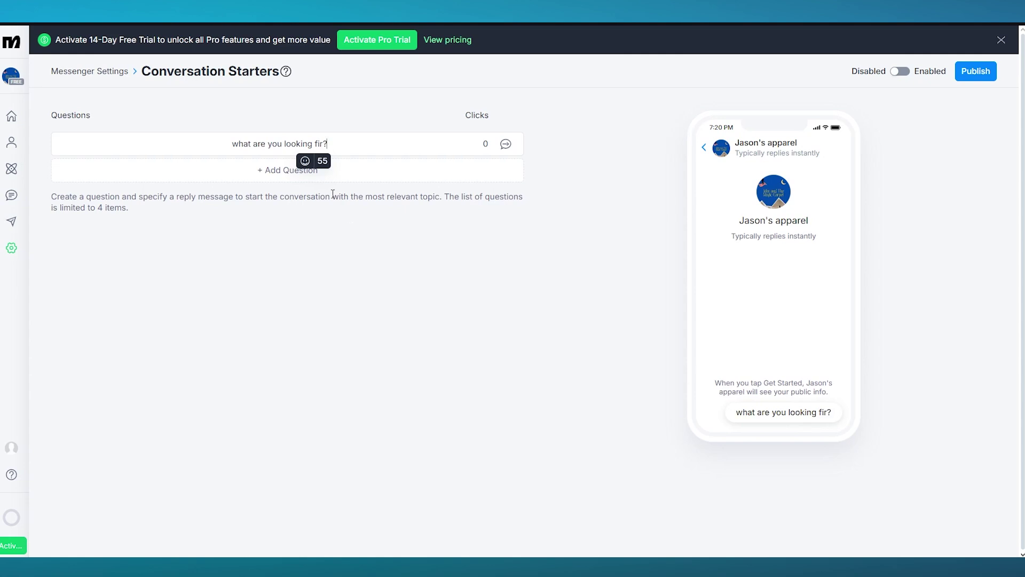
key("BackSpace")
key("BackSpace")
key("BackSpace")
type("or?")
left_click(449, 283)
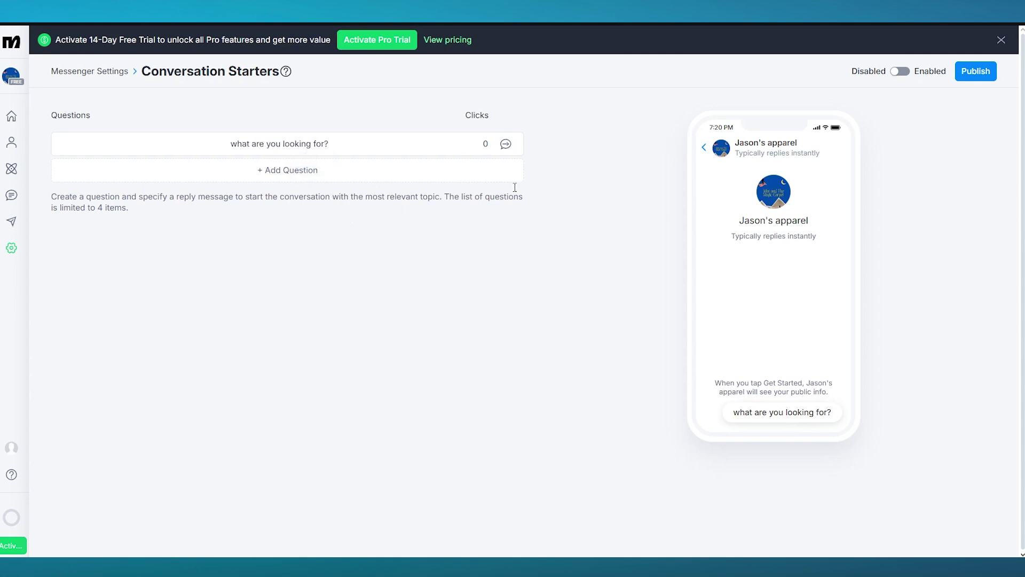
left_click(506, 151)
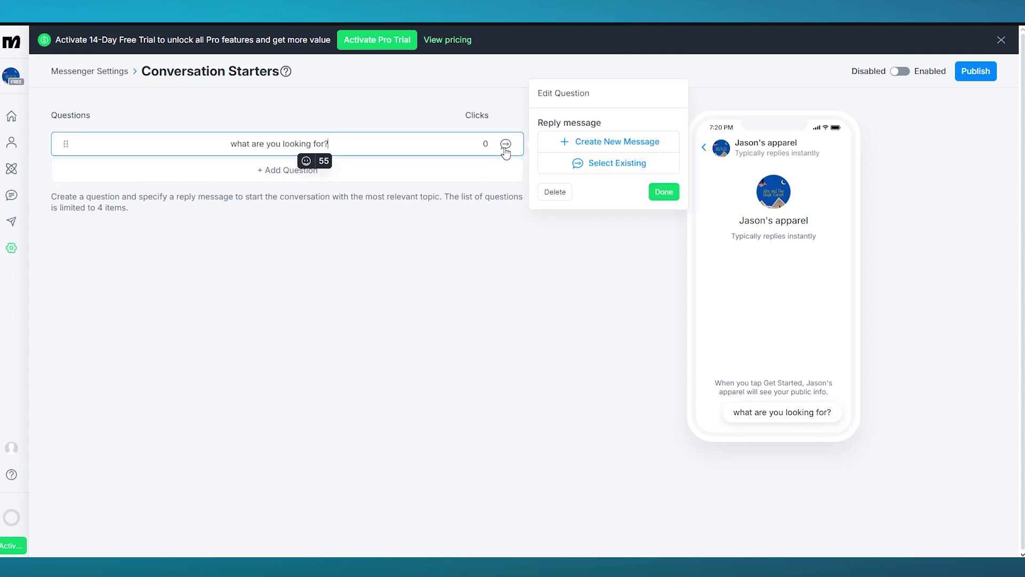
Step: Create a new reply message triggered when a user sends a message matching 'Message is'
left_click(608, 153)
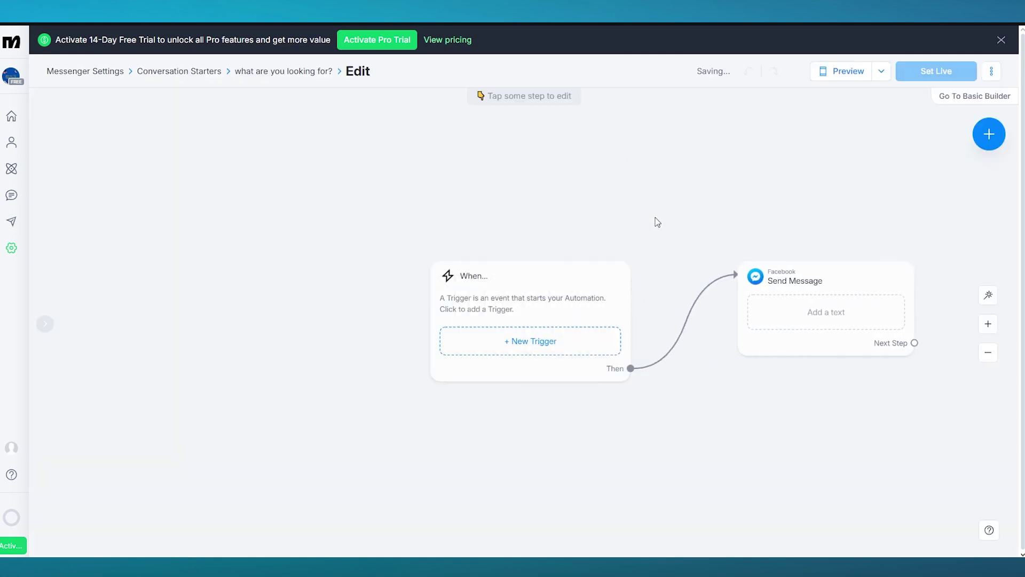
left_click(525, 343)
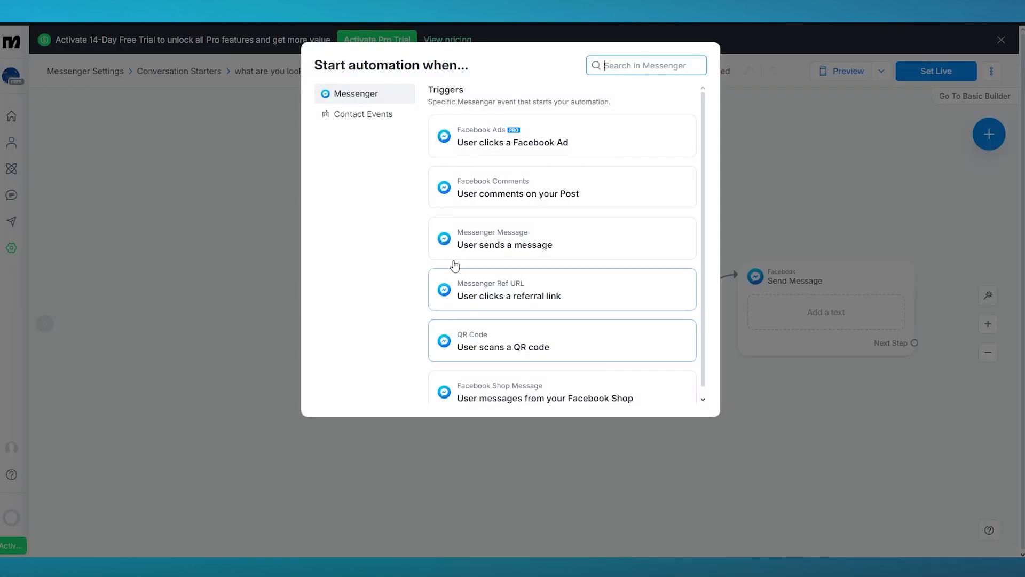
left_click(537, 238)
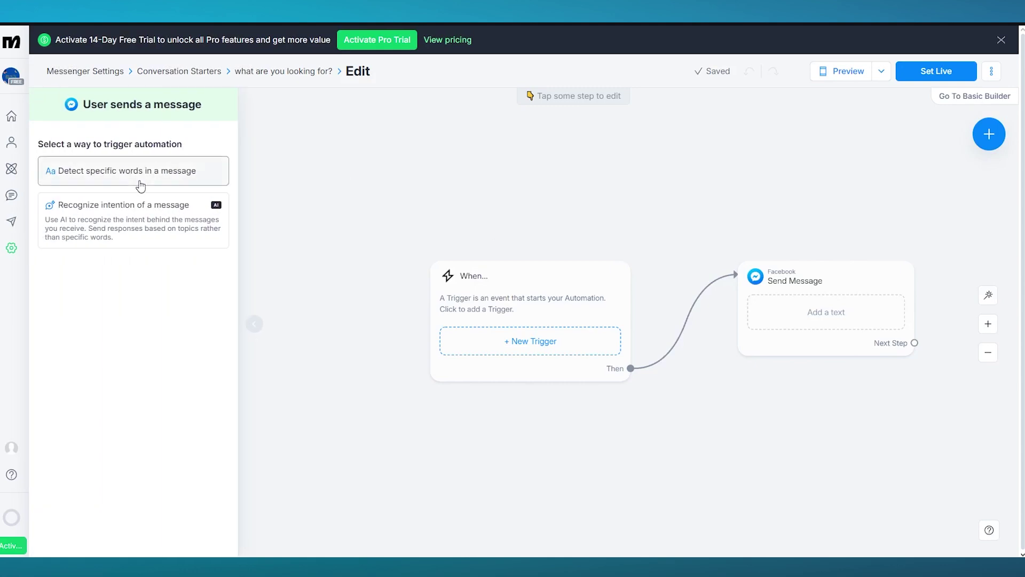
left_click(151, 225)
left_click(151, 175)
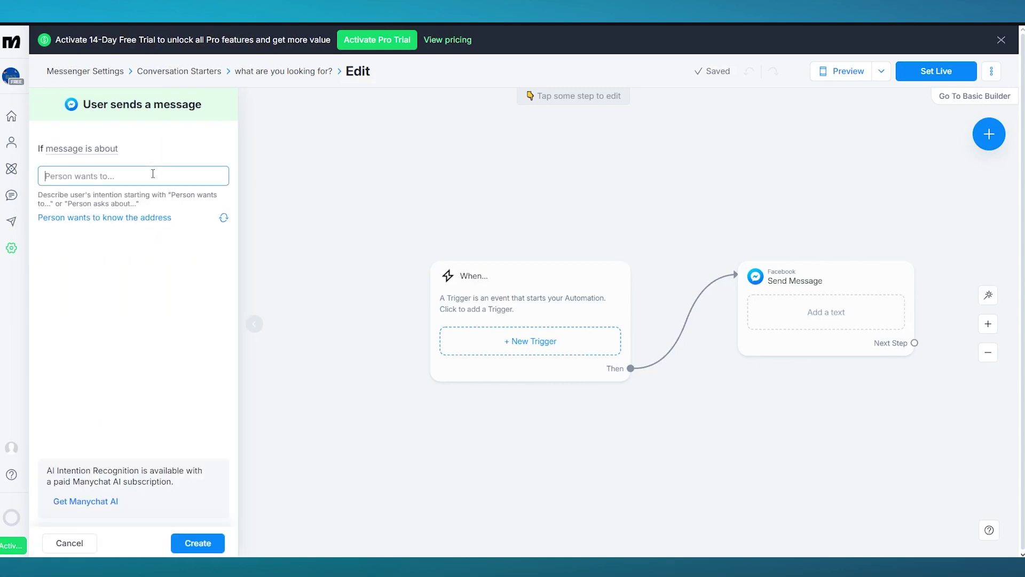
left_click(87, 156)
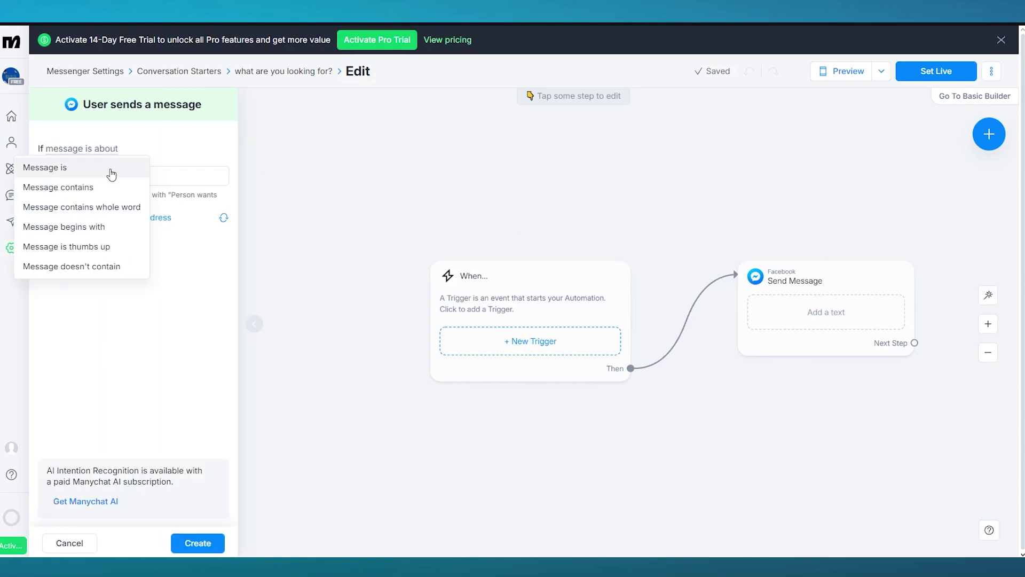
left_click(107, 171)
Step: Add the keywords 'work' and 'marketing' and create the trigger
left_click(75, 175)
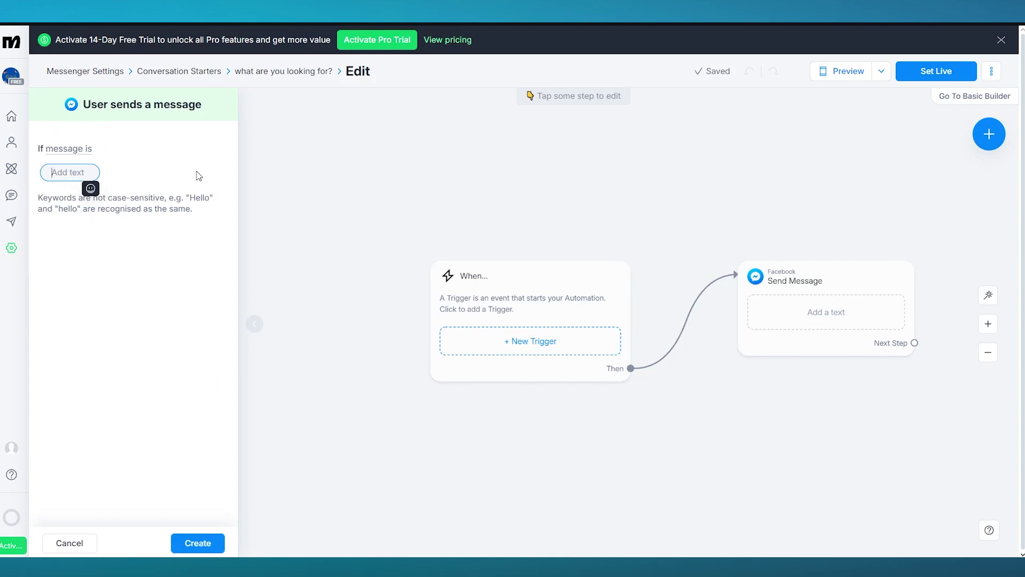
type("work re")
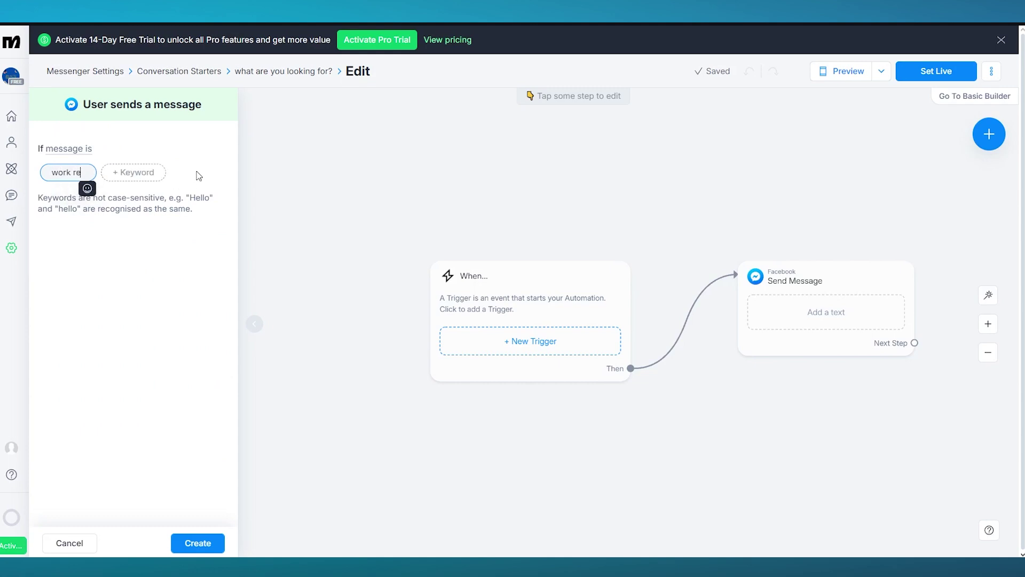
key("BackSpace")
key("BackSpace")
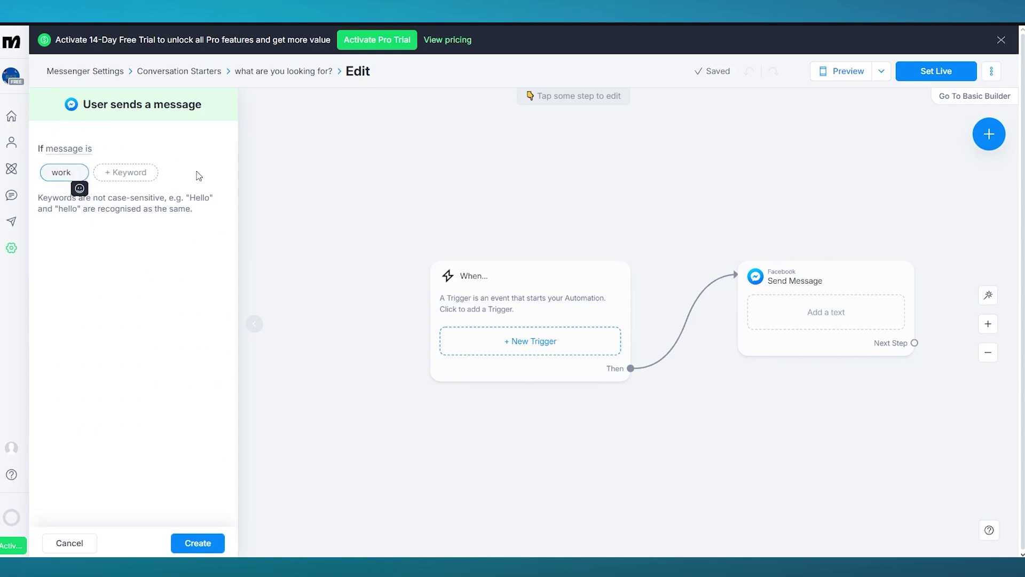
left_click(125, 175)
type("m")
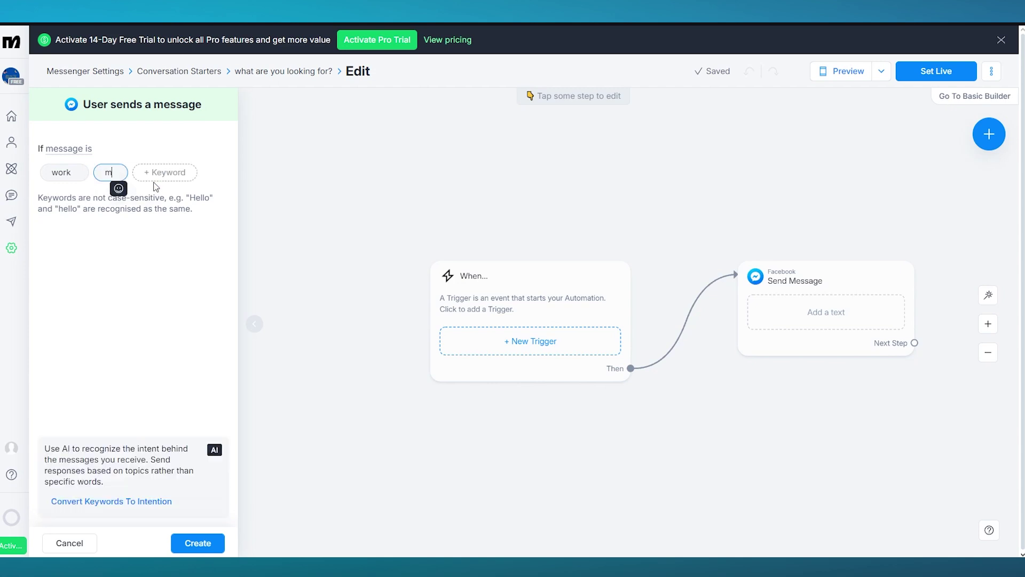
type("arketing")
key("Return")
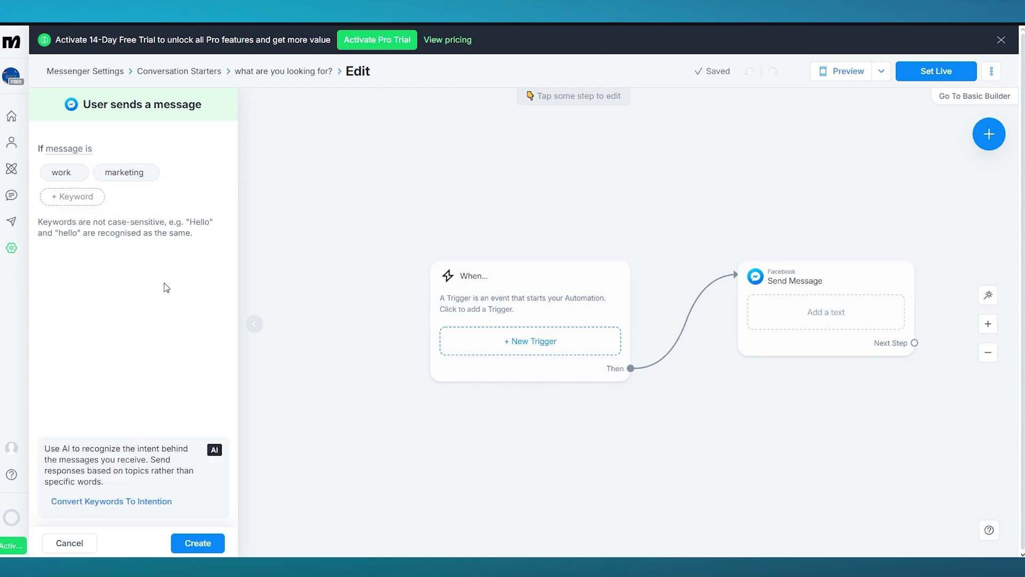
left_click(196, 542)
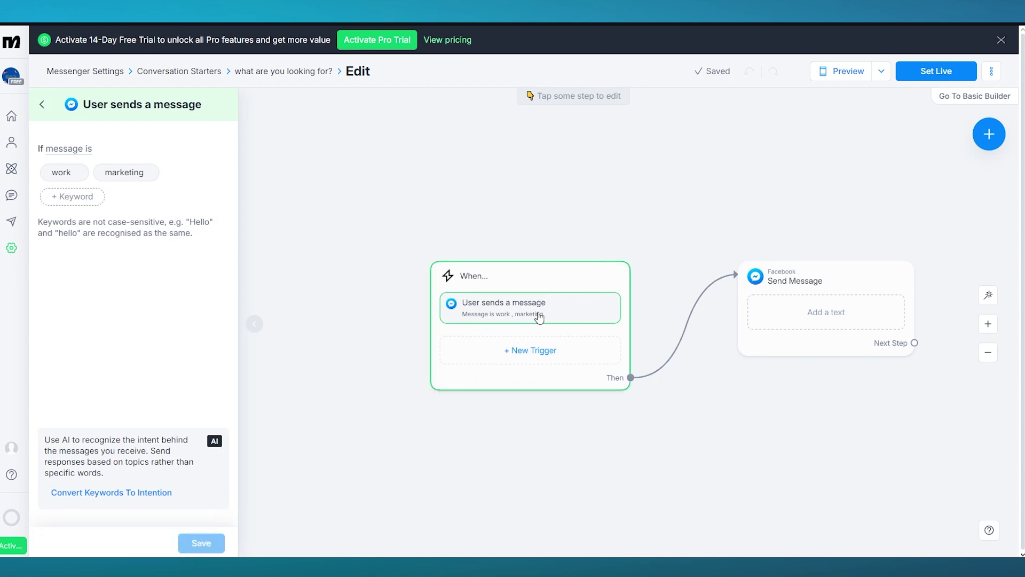
Step: Make the Send Message step reply 'i shall get back to you shortly'
left_click(790, 327)
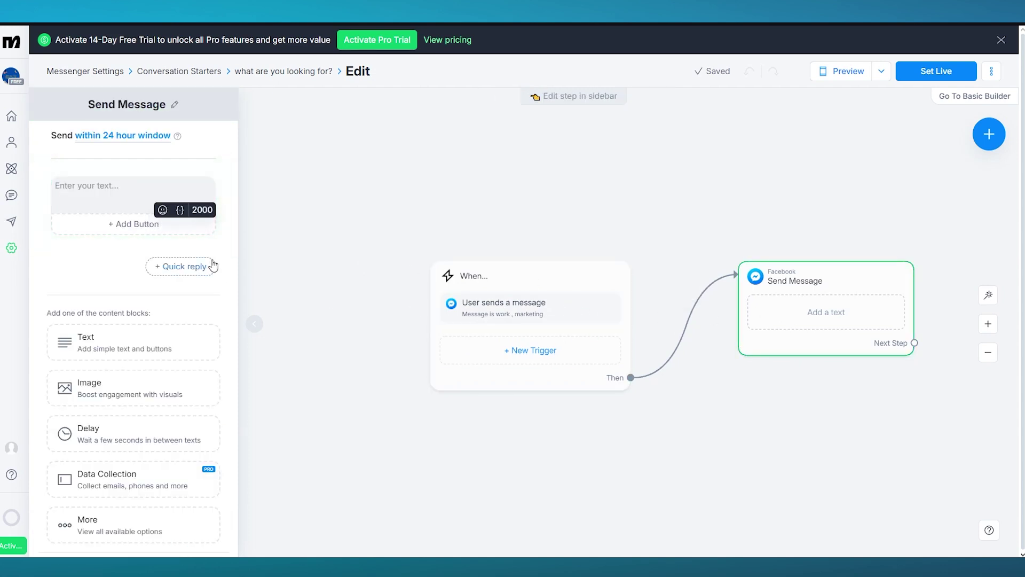
mouse_move(779, 314)
left_click(95, 188)
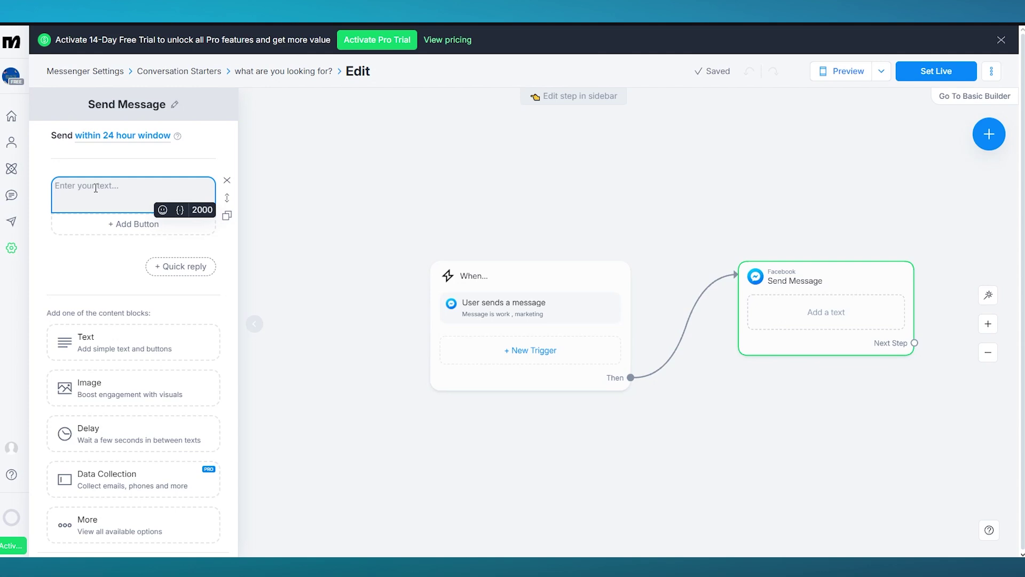
type("i shall ge")
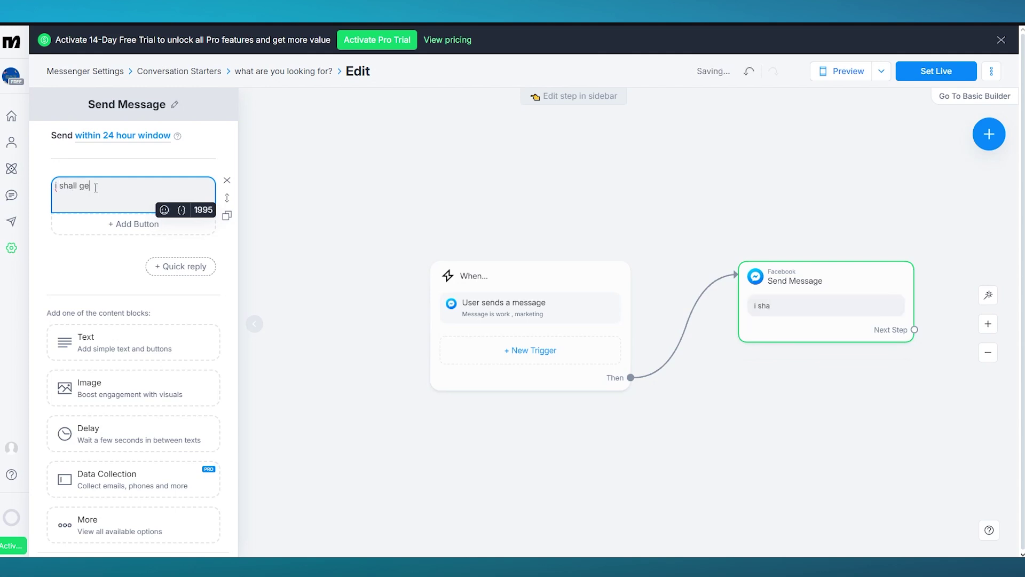
type("t back to yu shortly")
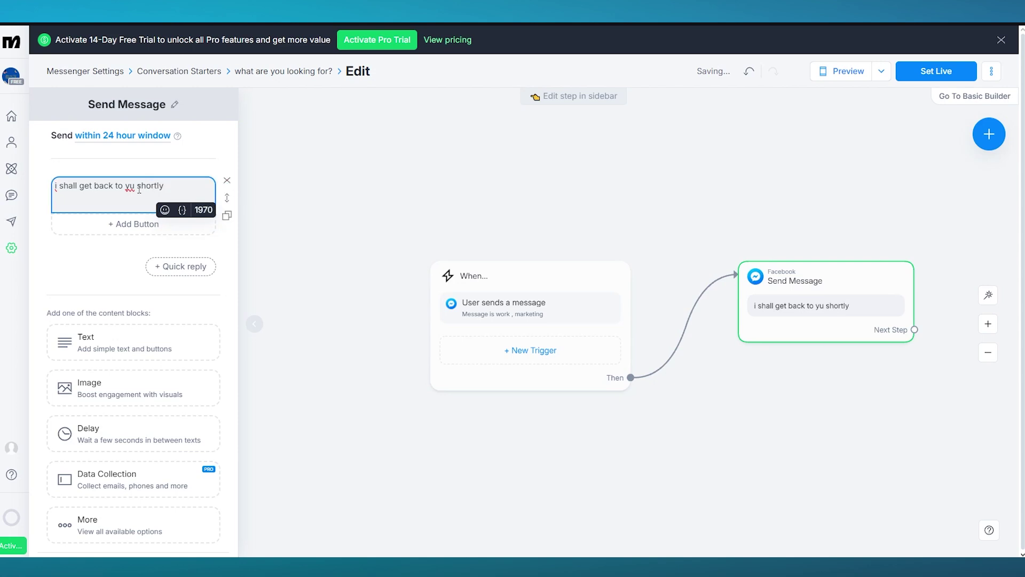
type("o")
left_click(323, 262)
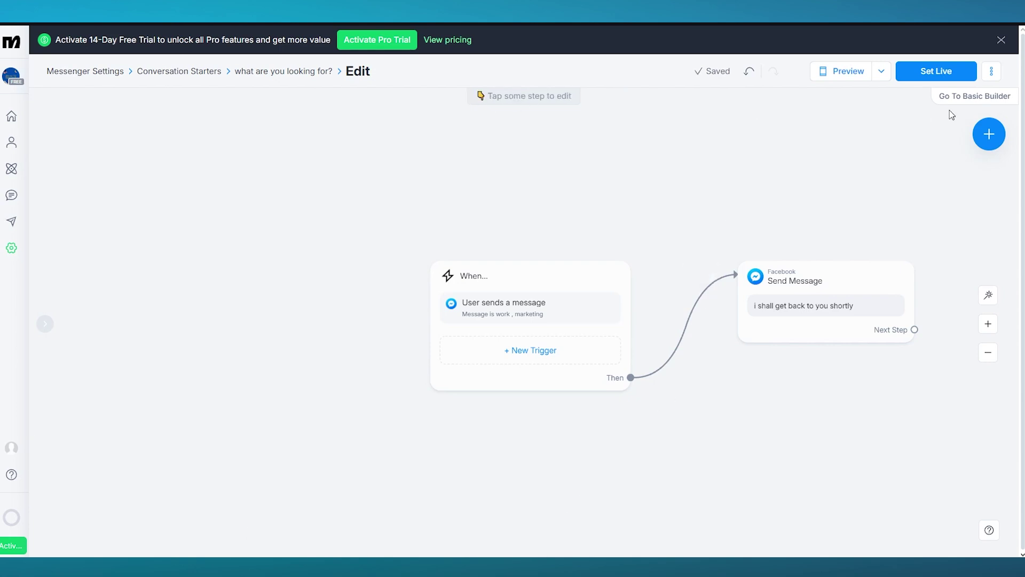
Step: Set the keyword reply flow live, restart its phone preview, then return to Home
left_click(916, 72)
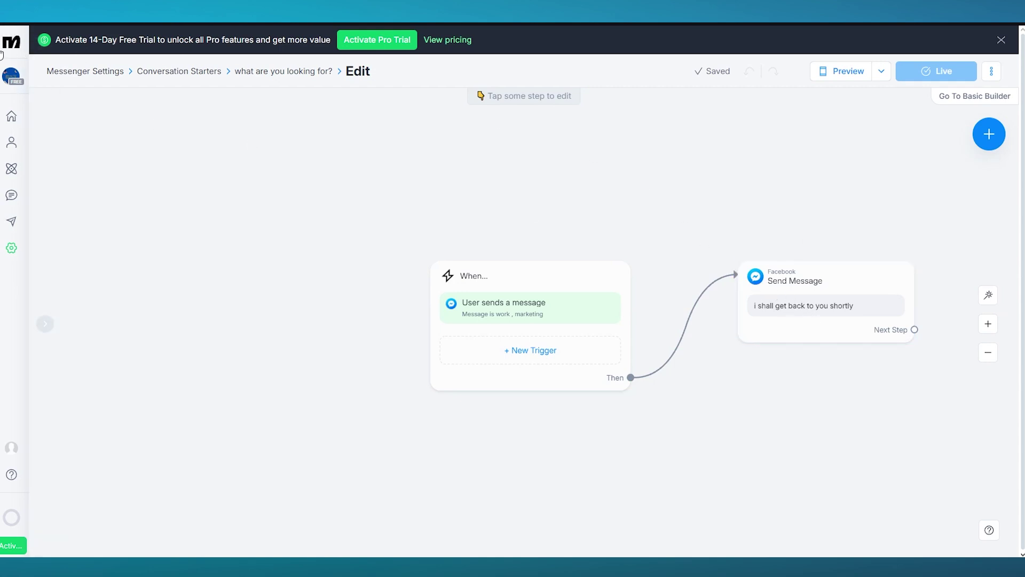
left_click(853, 74)
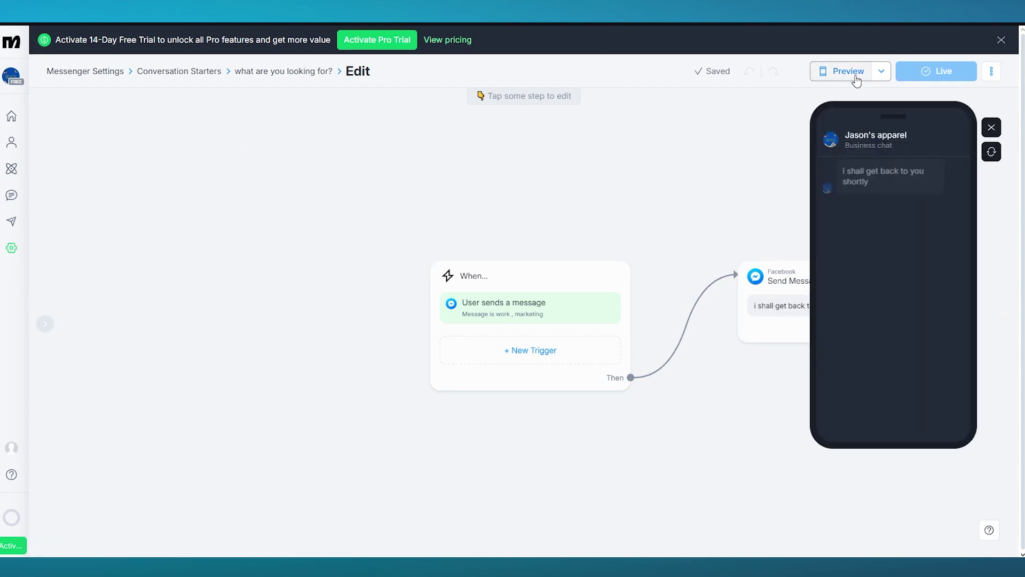
left_click(992, 153)
left_click(992, 127)
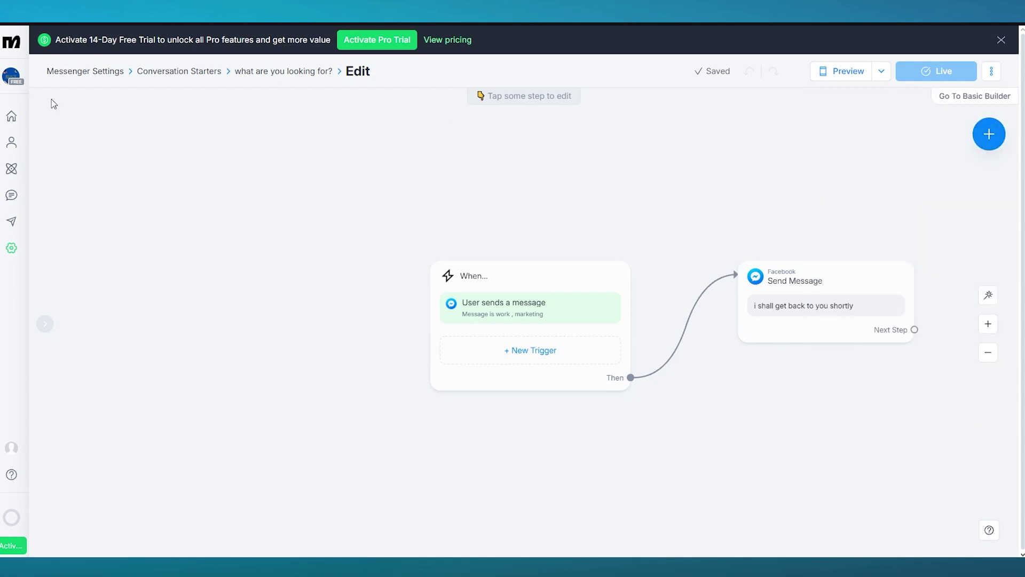
left_click(12, 49)
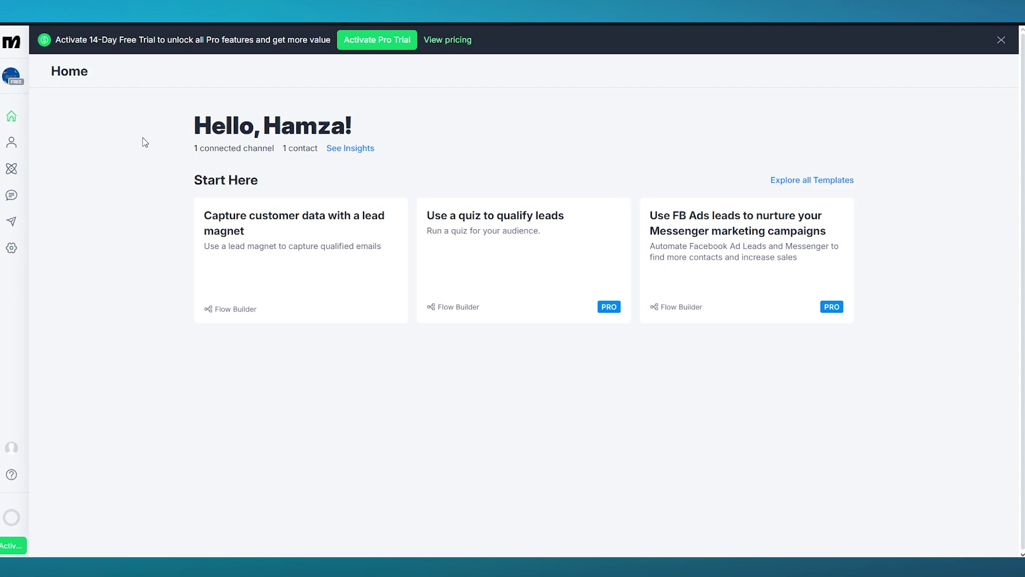
left_click_drag(148, 115, 528, 168)
left_click(627, 146)
left_click_drag(179, 118, 459, 130)
left_click(476, 136)
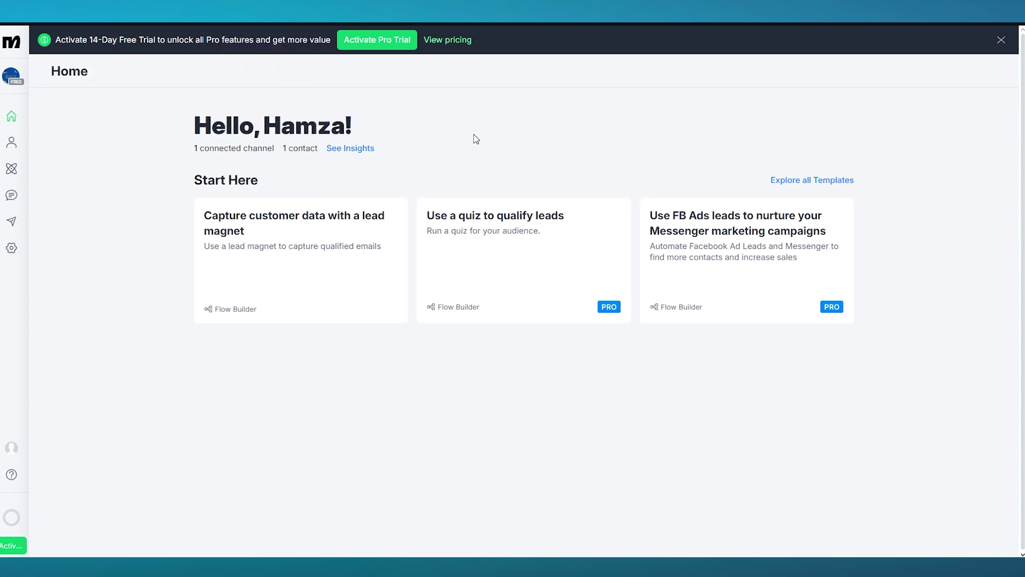